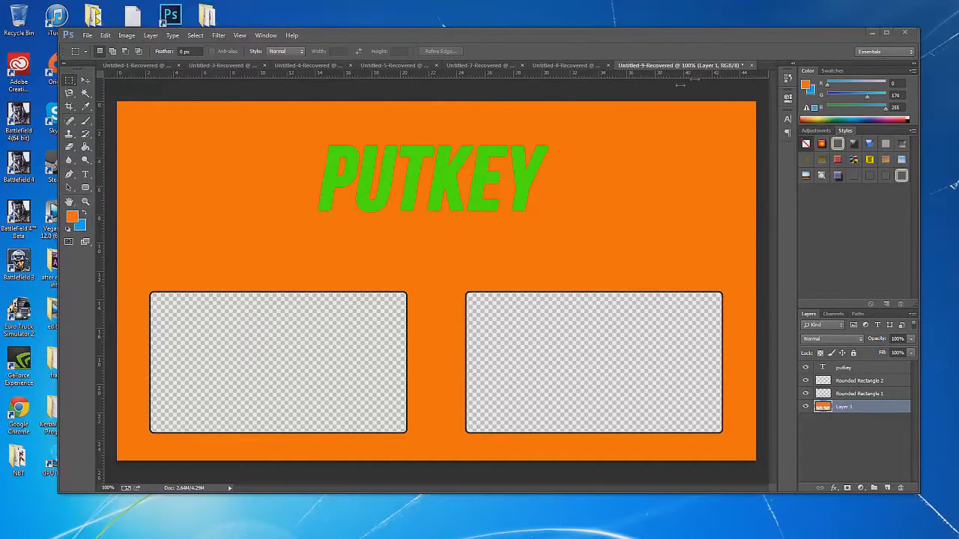
# - Create Untitled-1, a blank 1280×720 document with Transparent background contents
pyautogui.click(88, 35)
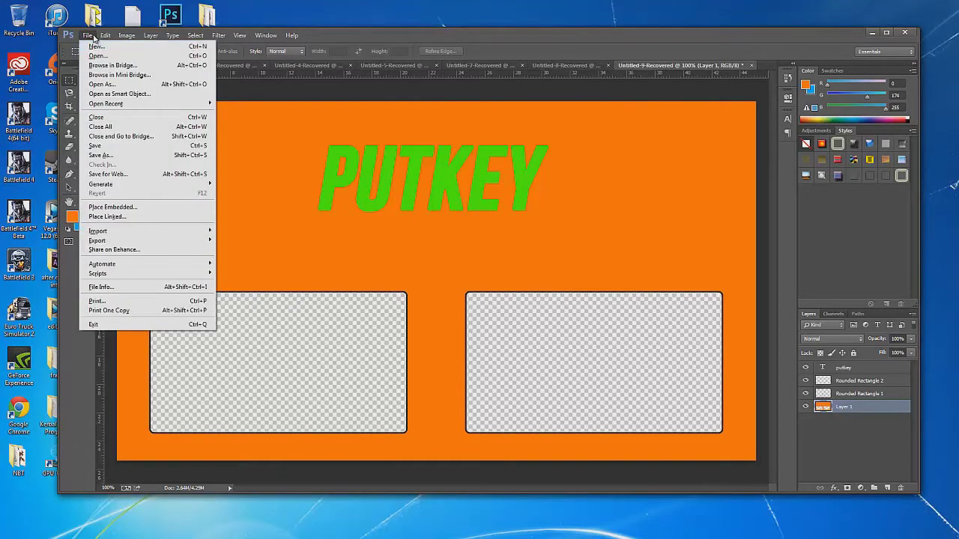
pyautogui.click(89, 36)
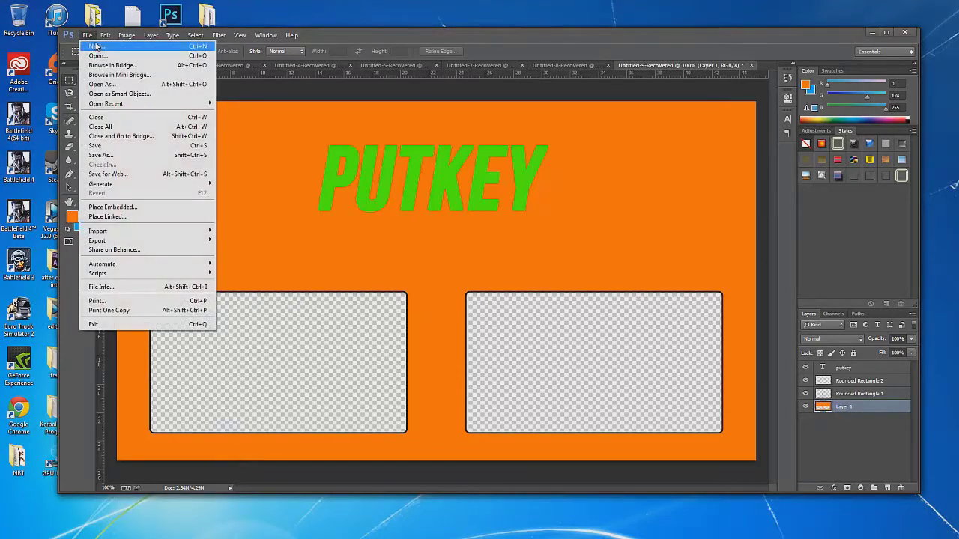
pyautogui.click(95, 45)
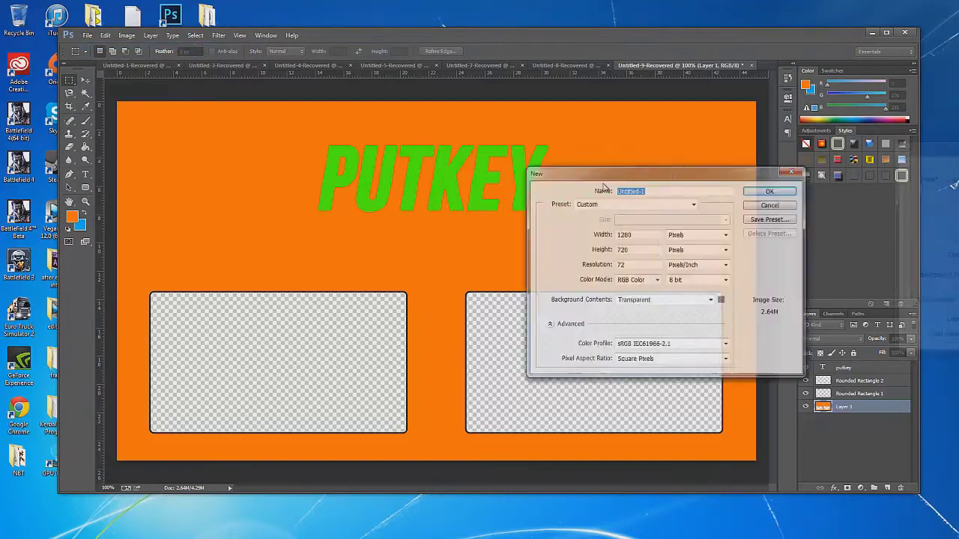
pyautogui.click(486, 298)
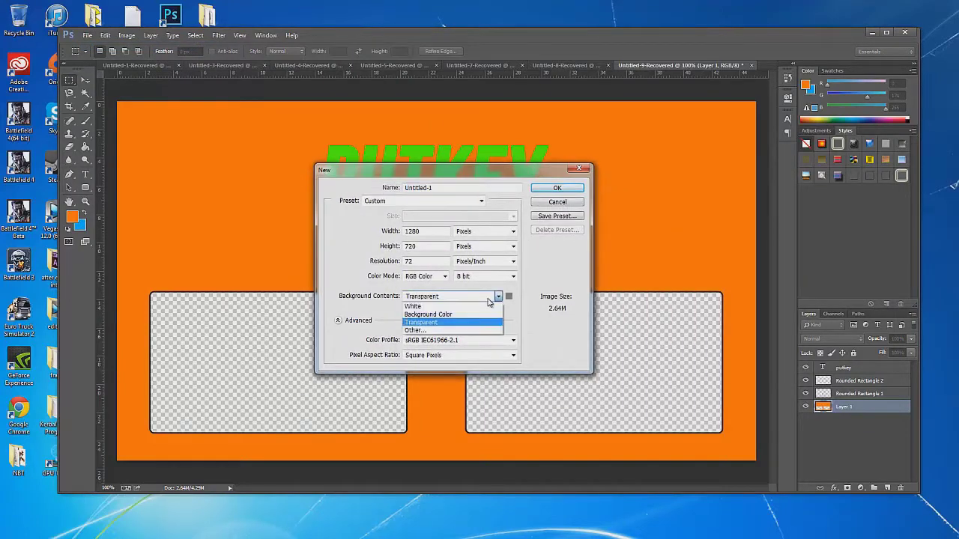
pyautogui.click(454, 324)
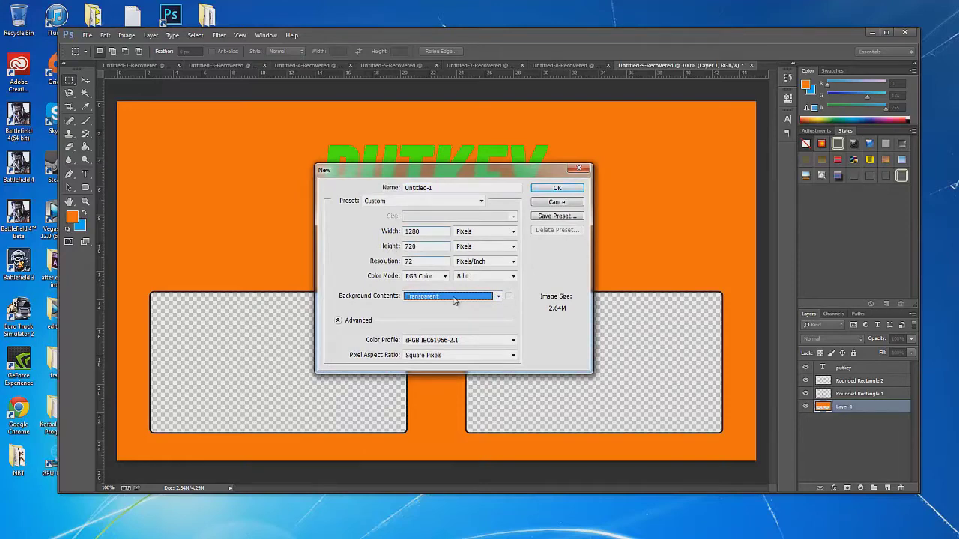
pyautogui.click(547, 188)
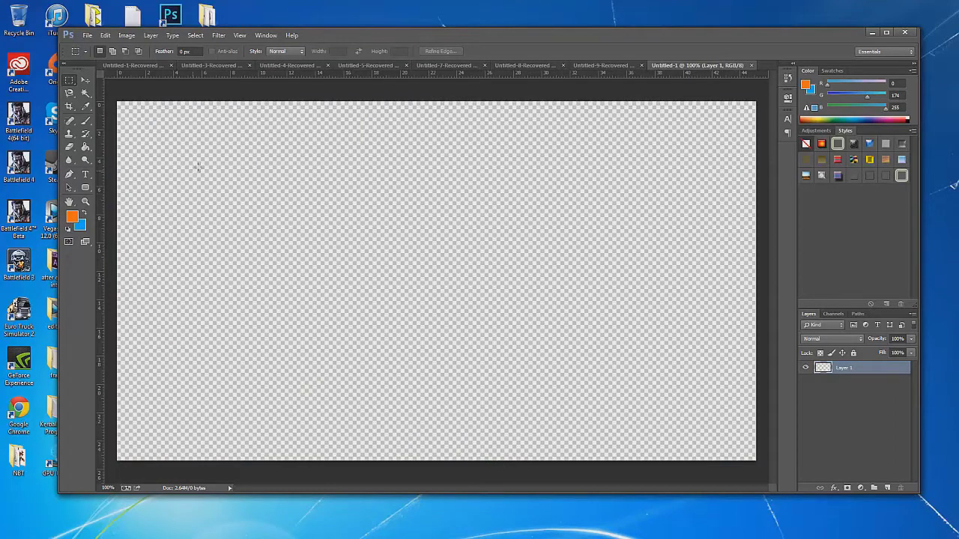
# - Fill the canvas orange and draw a black-outlined rounded rectangle in the lower left
pyautogui.click(87, 148)
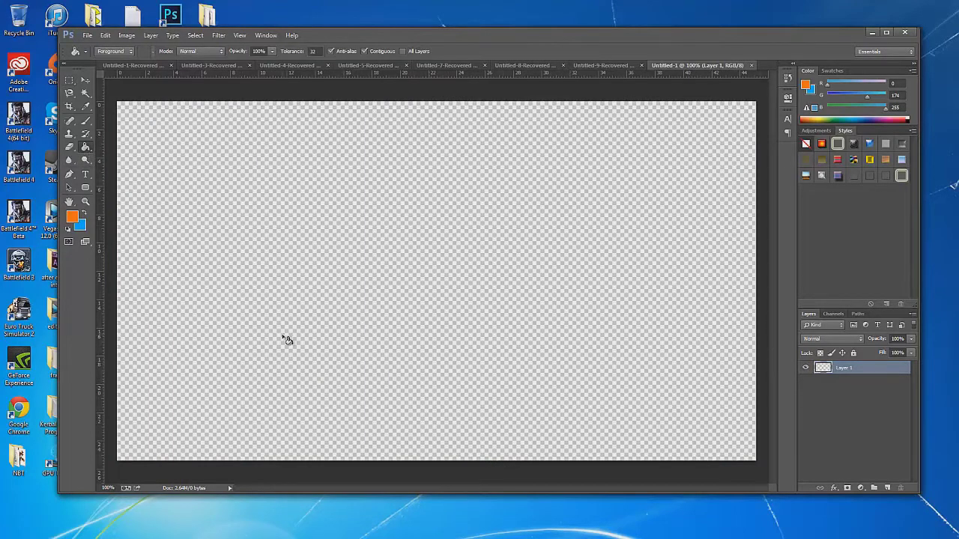
pyautogui.click(194, 225)
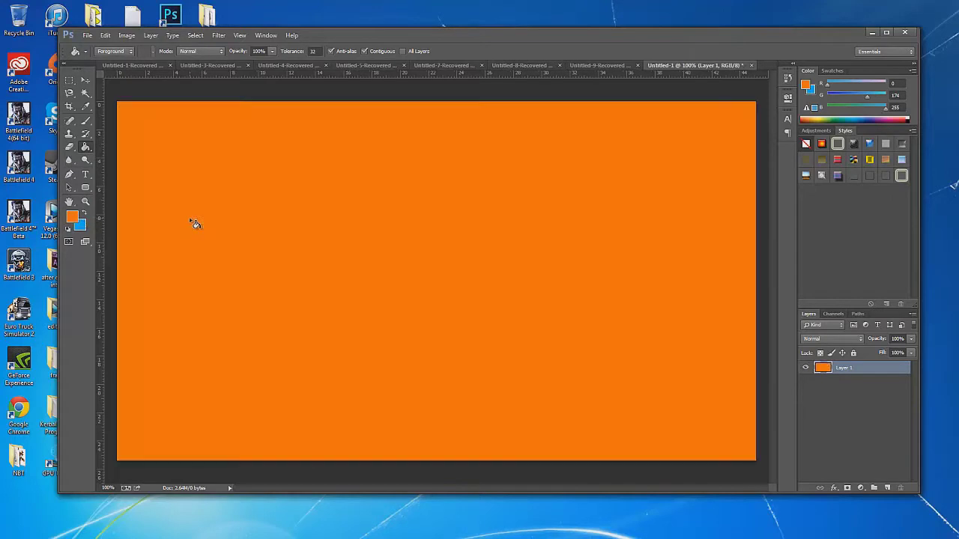
pyautogui.click(86, 187)
pyautogui.rightClick(86, 187)
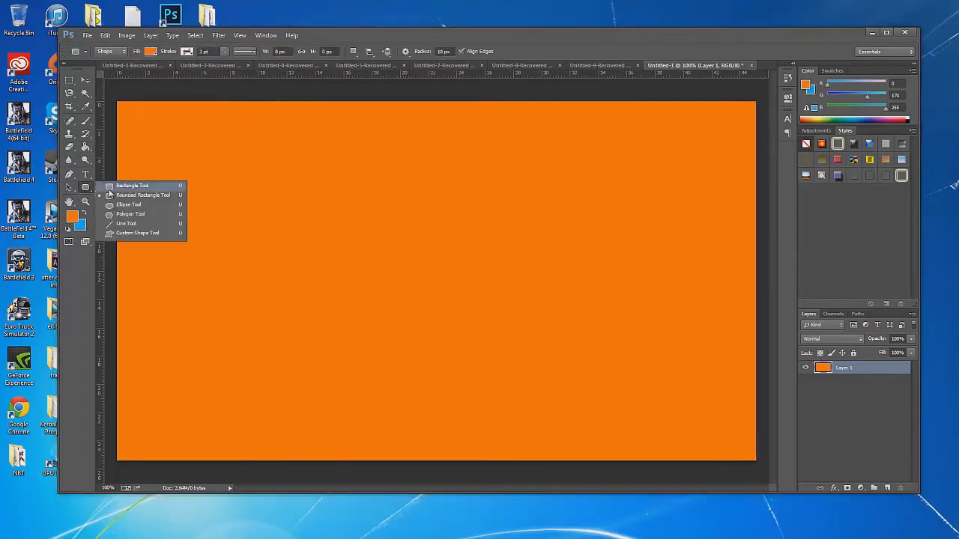
pyautogui.click(129, 196)
pyautogui.moveTo(145, 308); pyautogui.dragTo(392, 447)
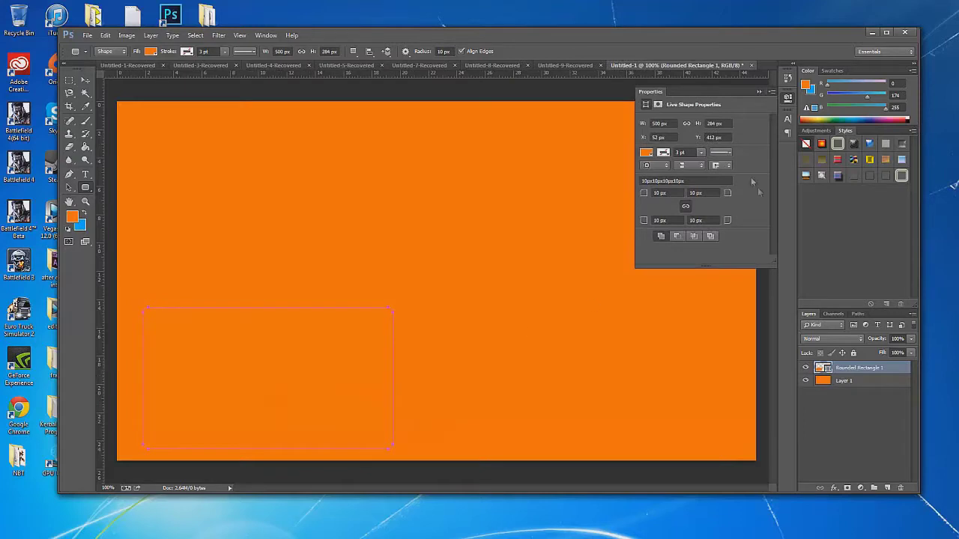
pyautogui.click(663, 152)
pyautogui.click(671, 173)
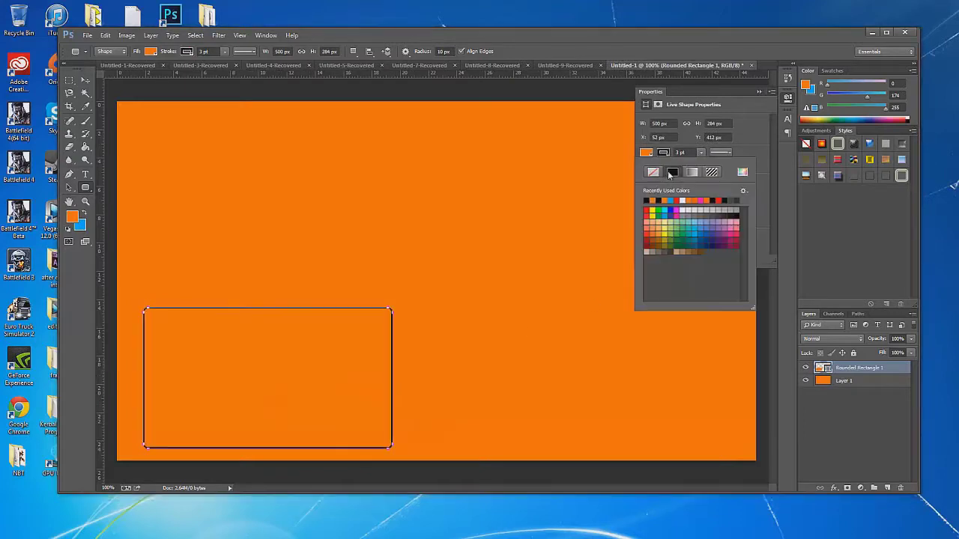
pyautogui.click(567, 369)
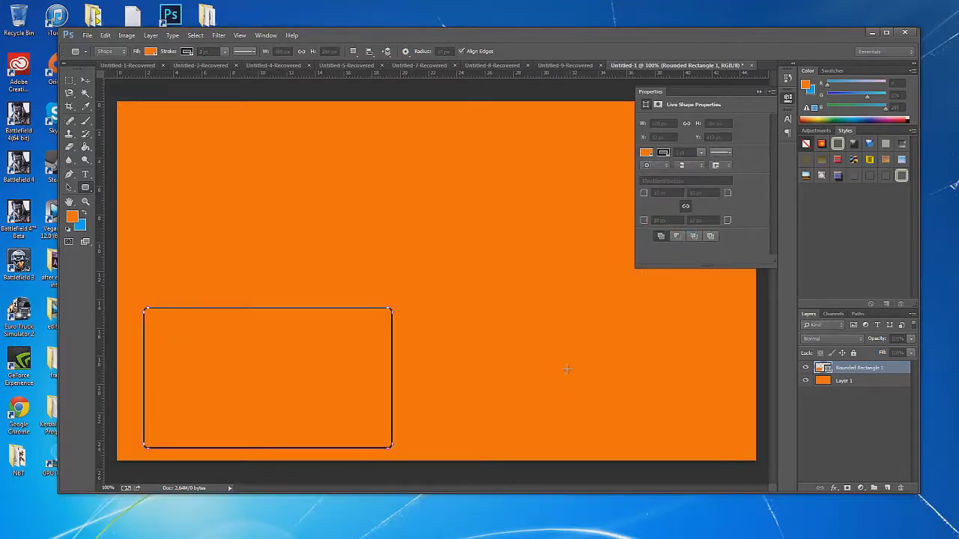
# - Create a second 500×284 rounded rectangle to match the first
pyautogui.click(599, 216)
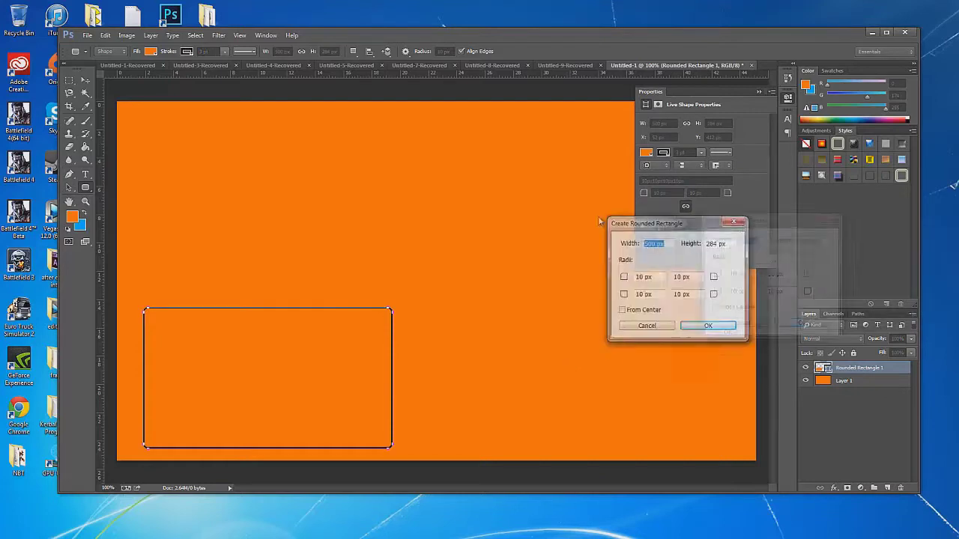
pyautogui.moveTo(679, 222); pyautogui.dragTo(478, 146)
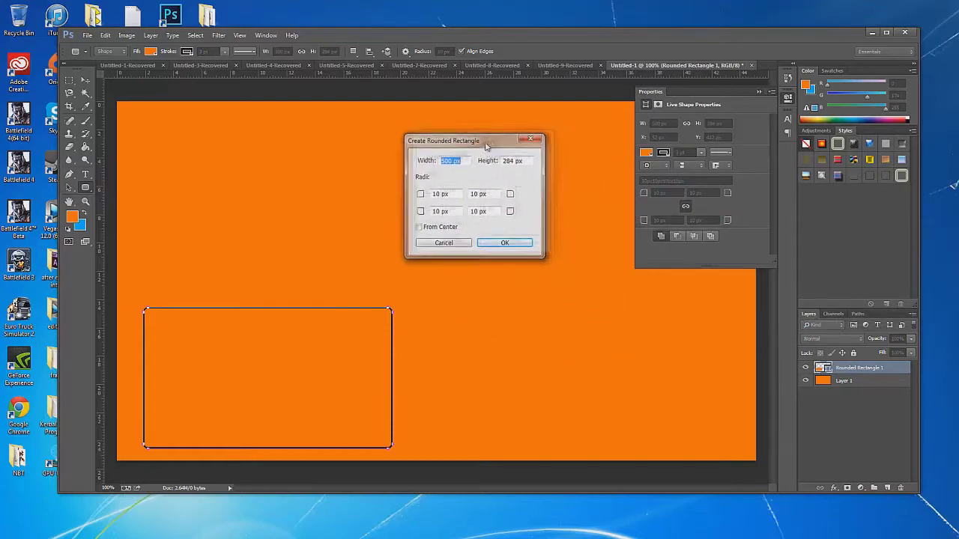
pyautogui.click(498, 247)
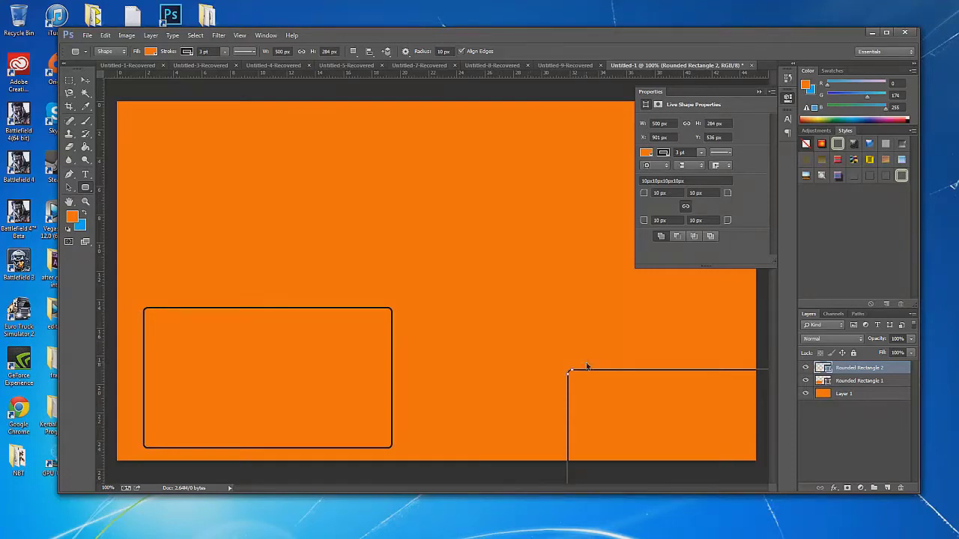
# - Move Rounded Rectangle 2 level beside the first, then close the Properties panel
pyautogui.click(85, 80)
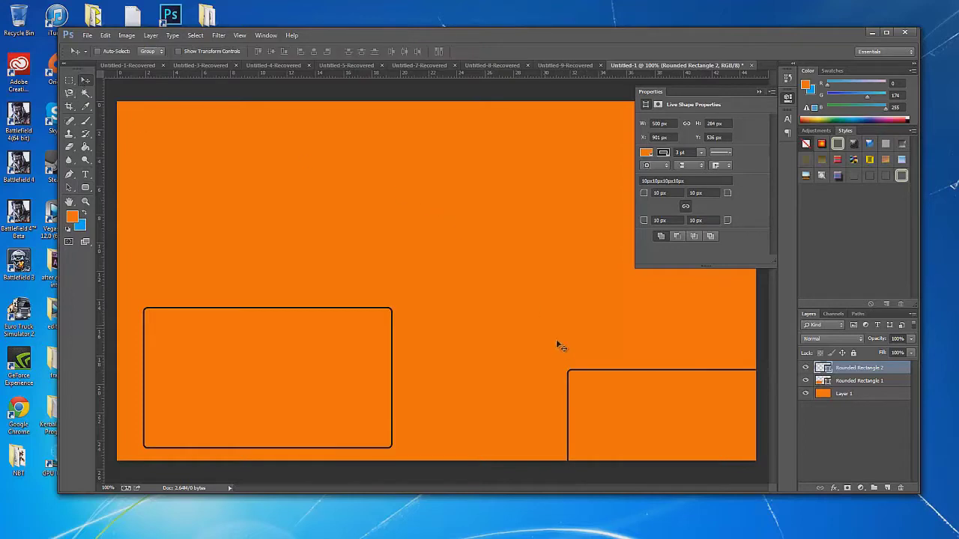
pyautogui.moveTo(577, 369); pyautogui.dragTo(489, 311)
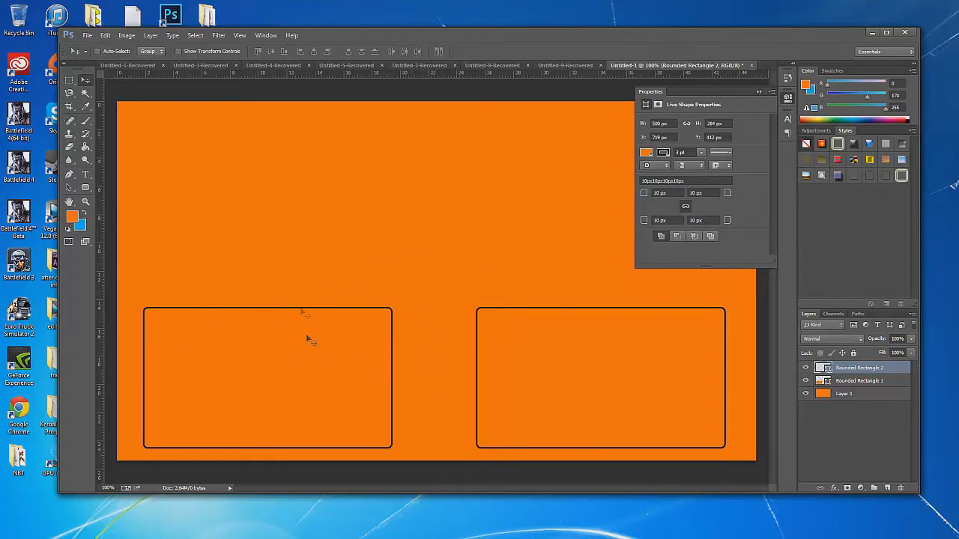
pyautogui.click(759, 92)
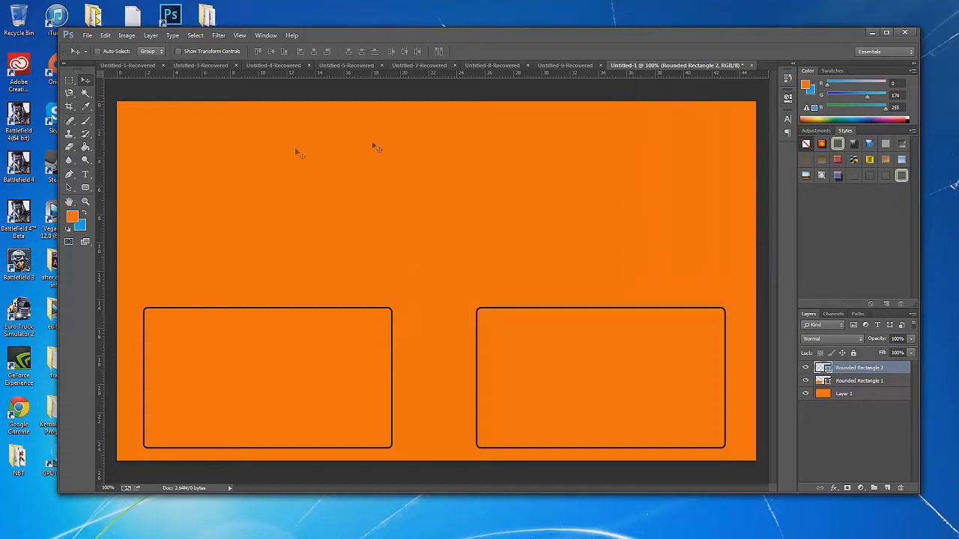
# - Rasterize both rounded rectangles and cut the right rectangle's interior out of the orange layer
pyautogui.rightClick(872, 383)
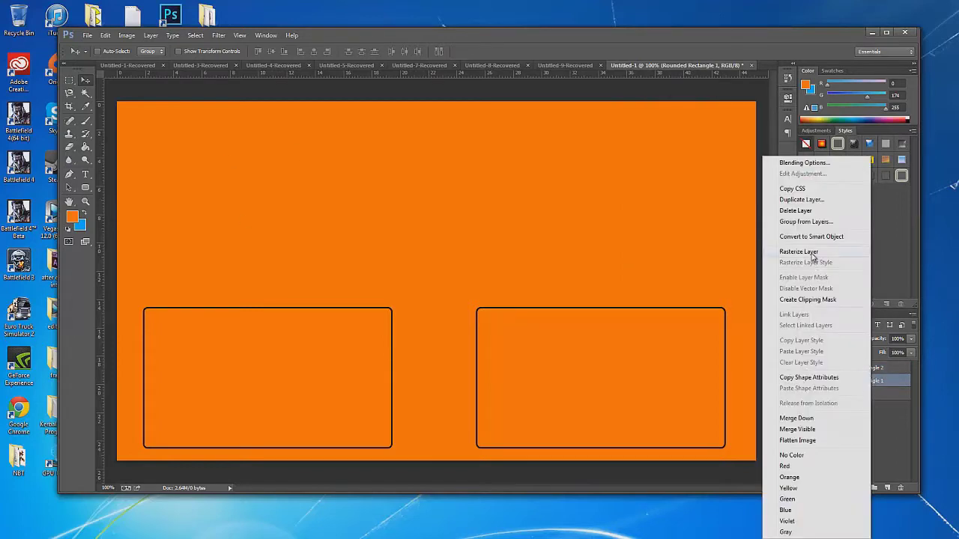
pyautogui.click(811, 251)
pyautogui.rightClick(853, 368)
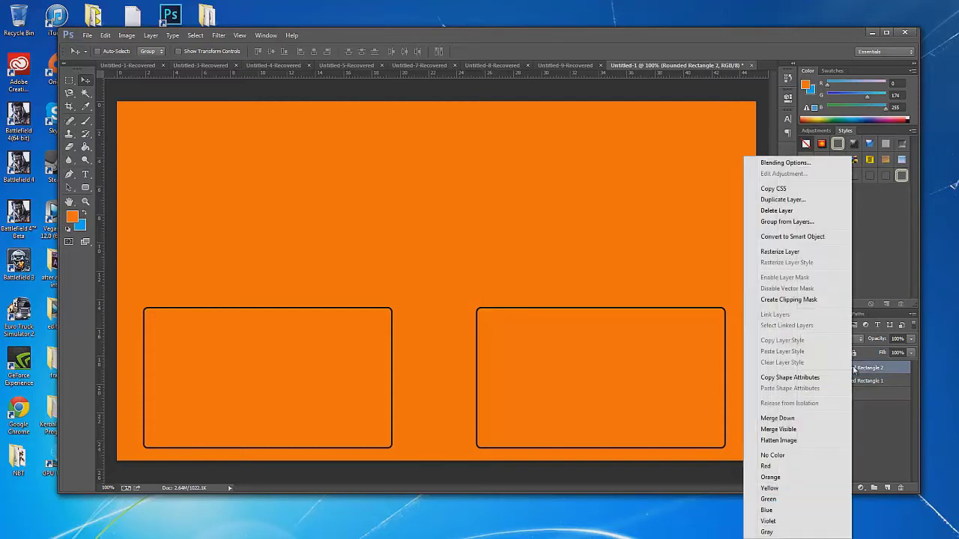
pyautogui.click(798, 252)
pyautogui.click(854, 393)
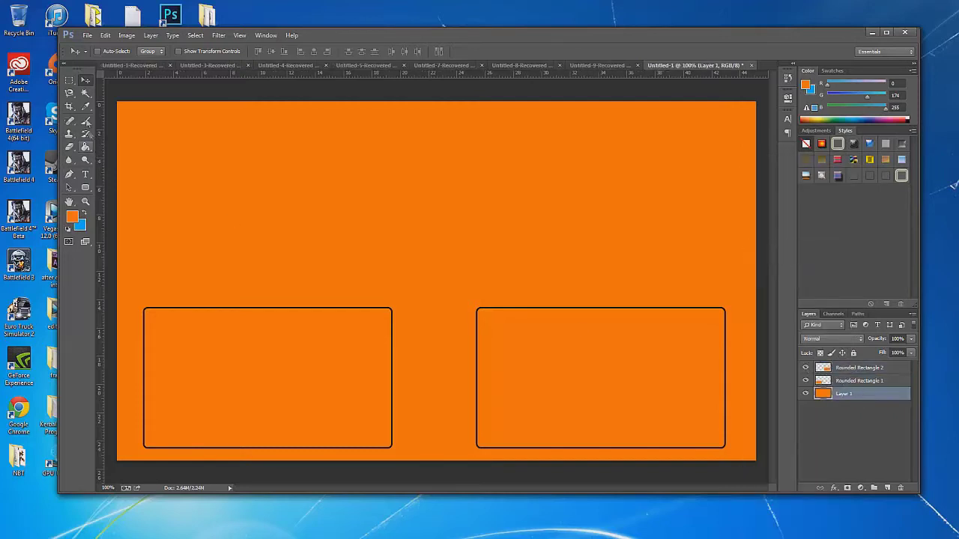
pyautogui.click(85, 93)
pyautogui.click(854, 368)
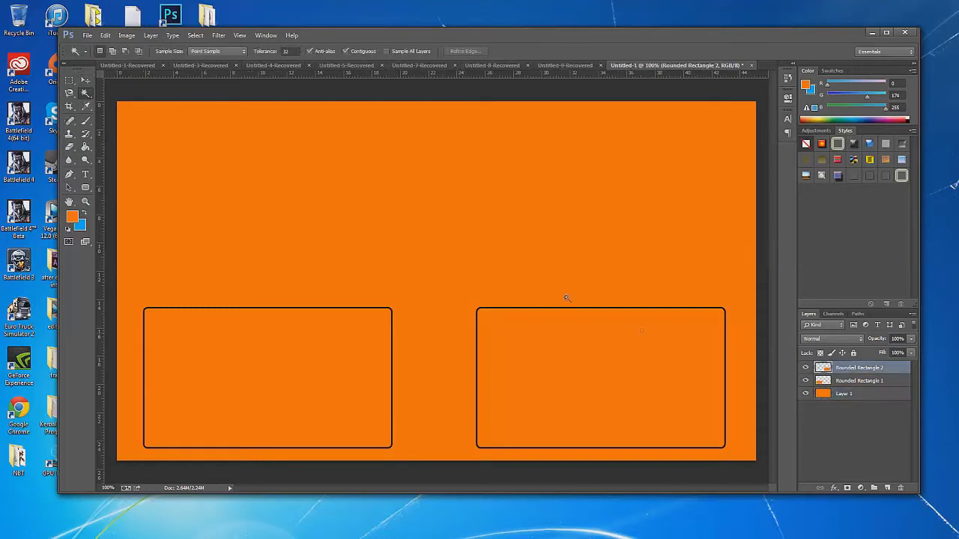
pyautogui.click(559, 364)
pyautogui.click(854, 394)
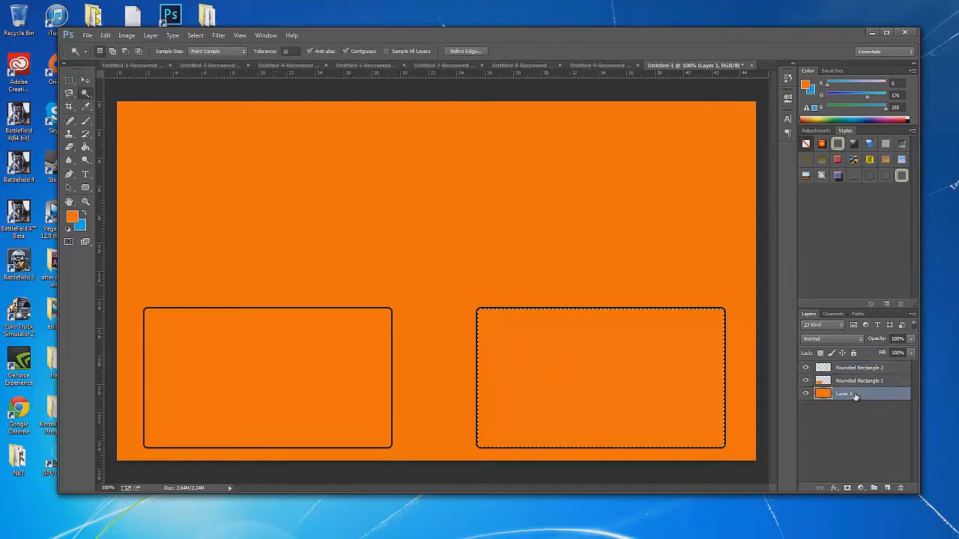
pyautogui.press('Delete')
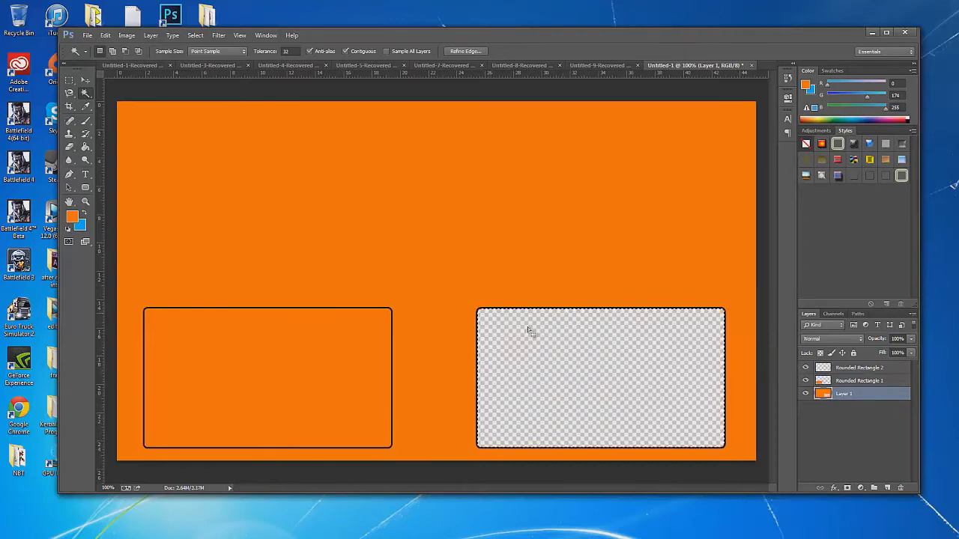
# - Magic Wand-select inside the left rectangle and delete its orange fill
pyautogui.click(875, 380)
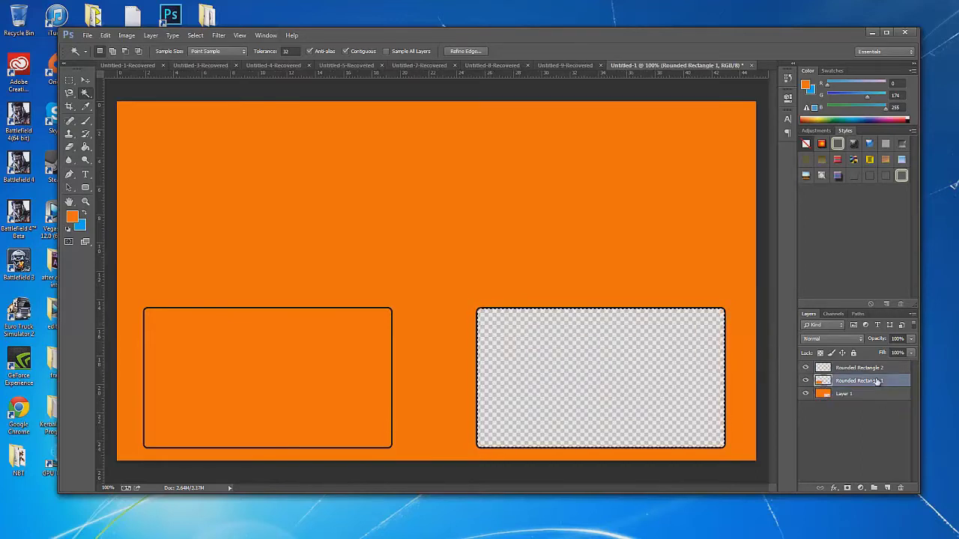
pyautogui.click(314, 359)
pyautogui.click(892, 394)
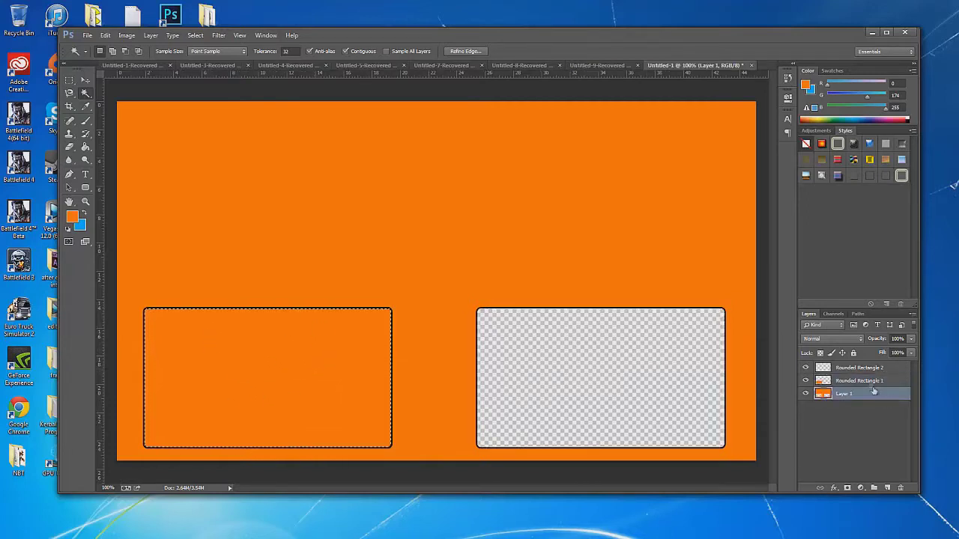
pyautogui.click(818, 382)
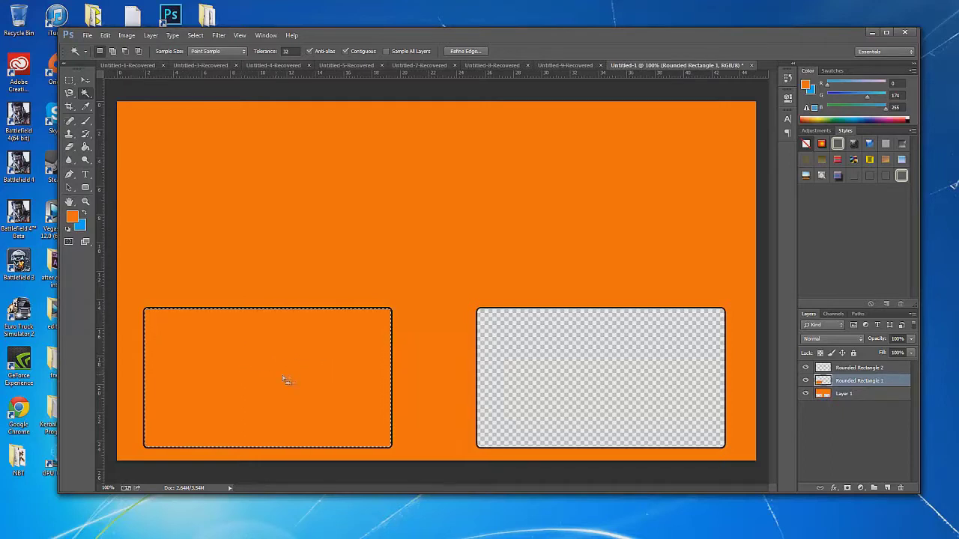
pyautogui.press('Delete')
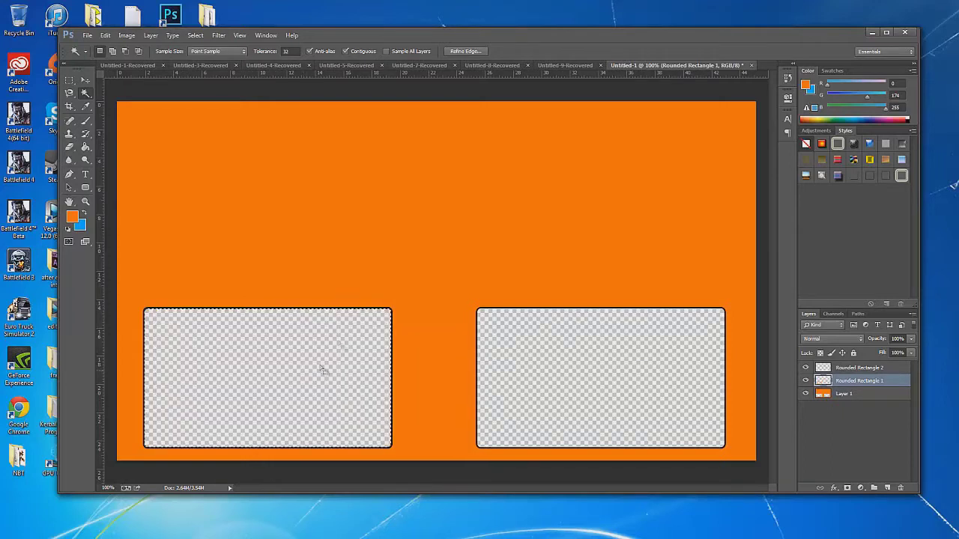
pyautogui.click(85, 79)
# - Deselect, then add the title PUTKEY in large green letters across the top
pyautogui.hotkey('ctrl', 'd')
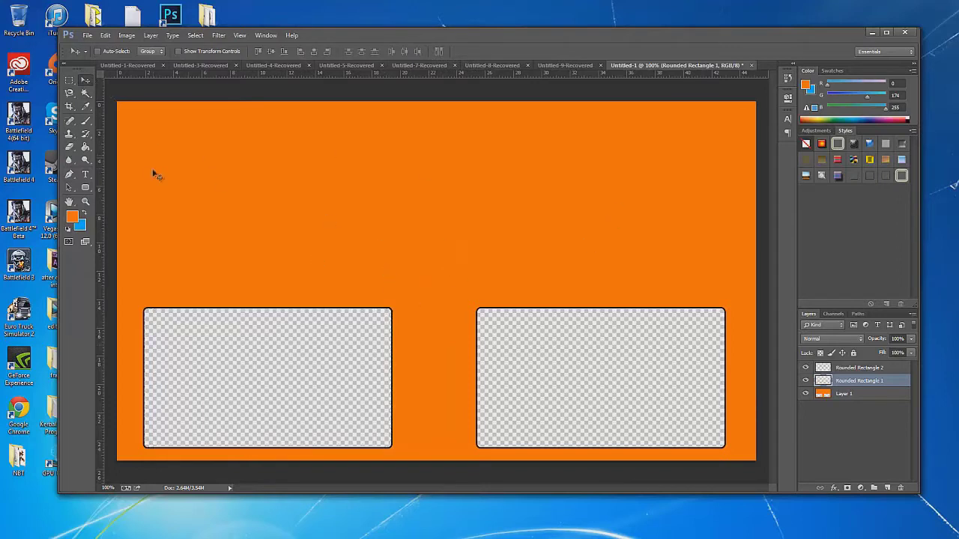
pyautogui.click(87, 173)
pyautogui.moveTo(208, 120); pyautogui.dragTo(649, 283)
pyautogui.write('PUTKEY')
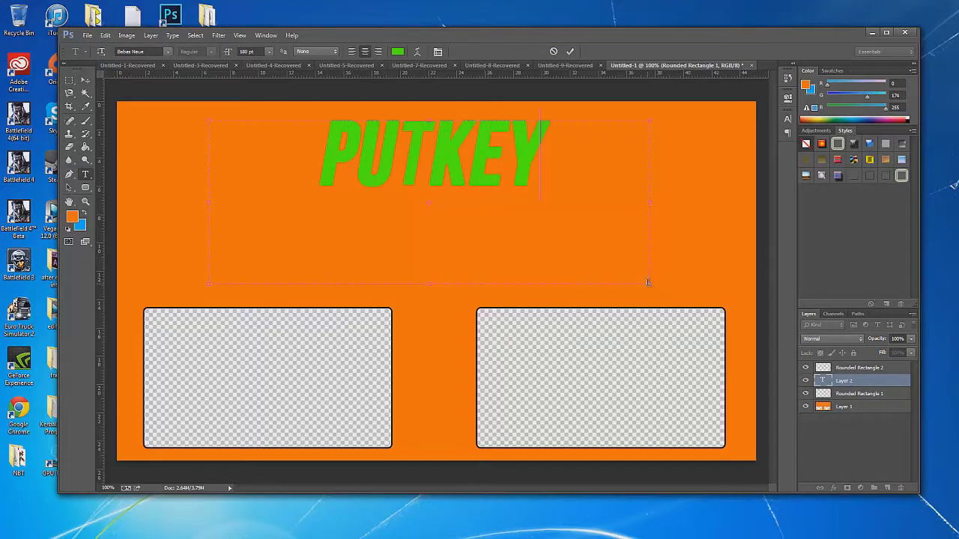
pyautogui.click(85, 79)
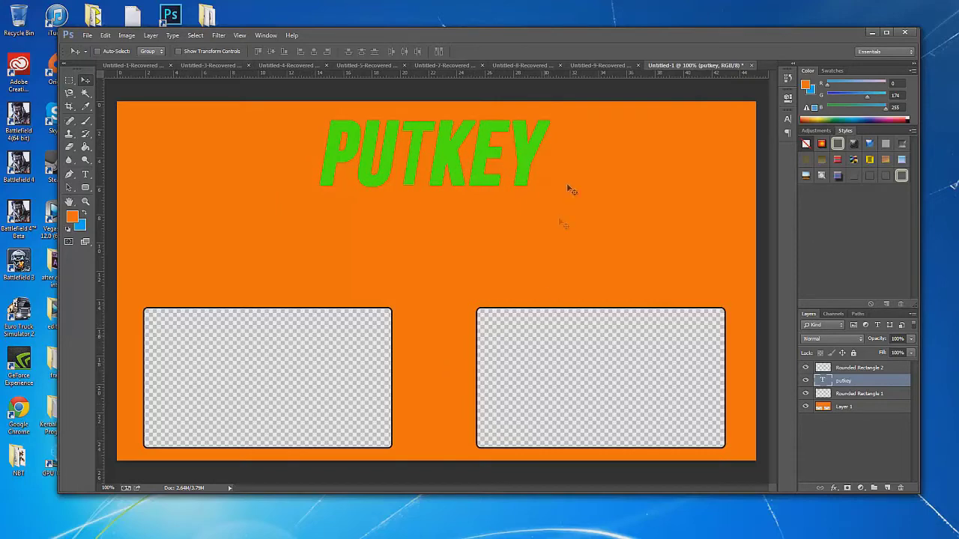
# - Save the design to the Desktop as putkey.png, replacing the existing file
pyautogui.click(84, 35)
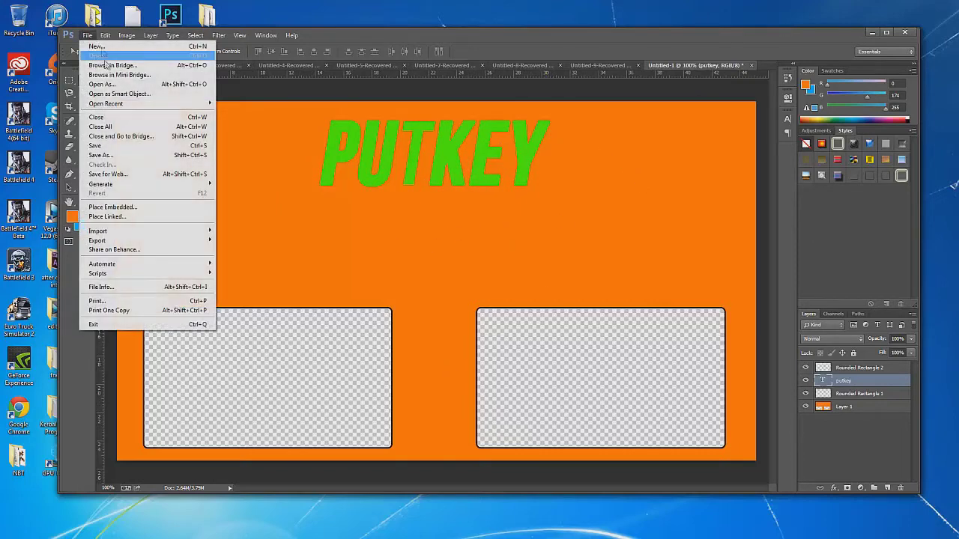
pyautogui.click(105, 150)
pyautogui.click(143, 444)
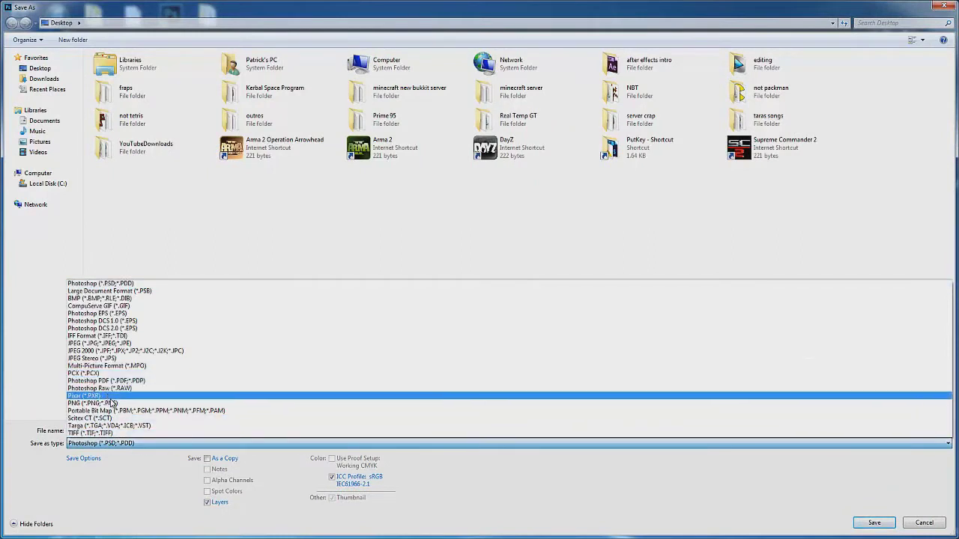
pyautogui.click(116, 405)
pyautogui.moveTo(124, 429); pyautogui.dragTo(76, 433)
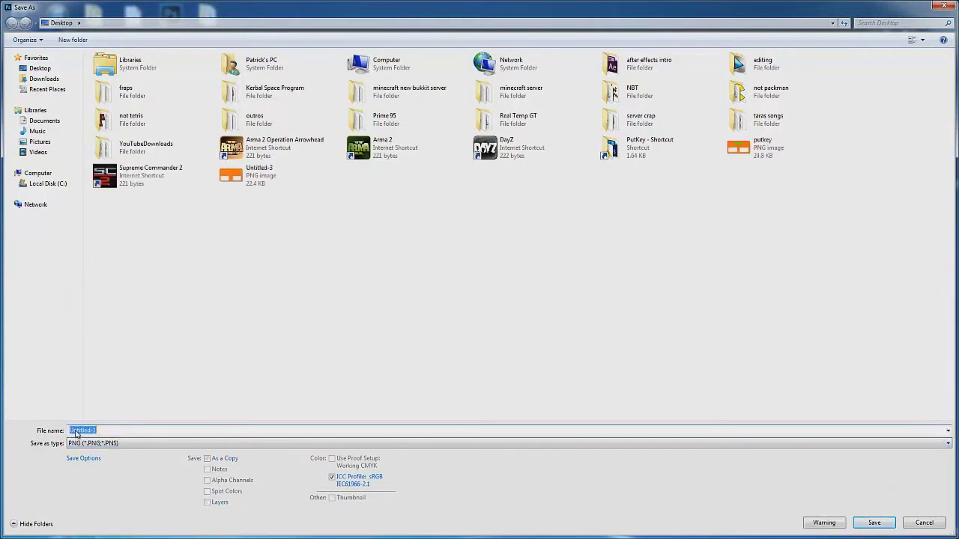
pyautogui.write('put')
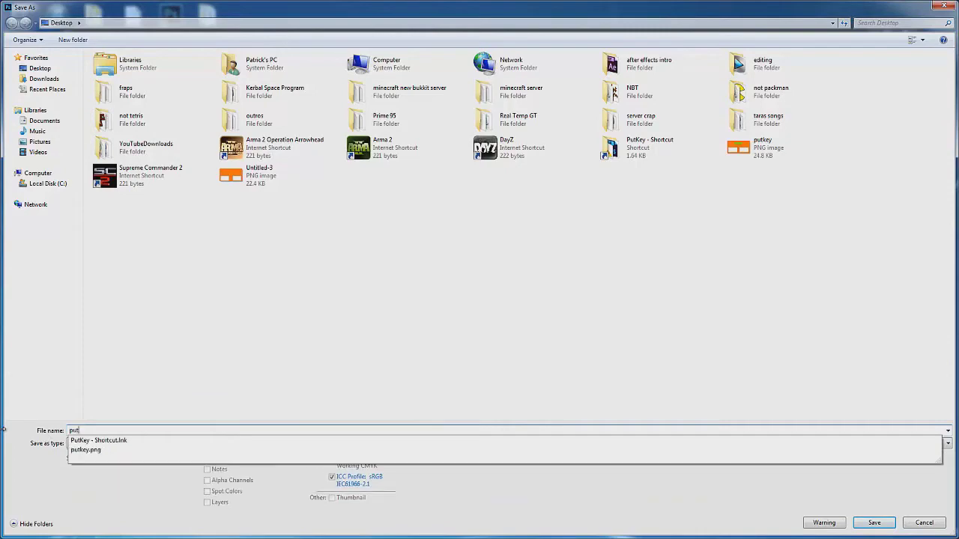
pyautogui.write('key')
pyautogui.press('Return')
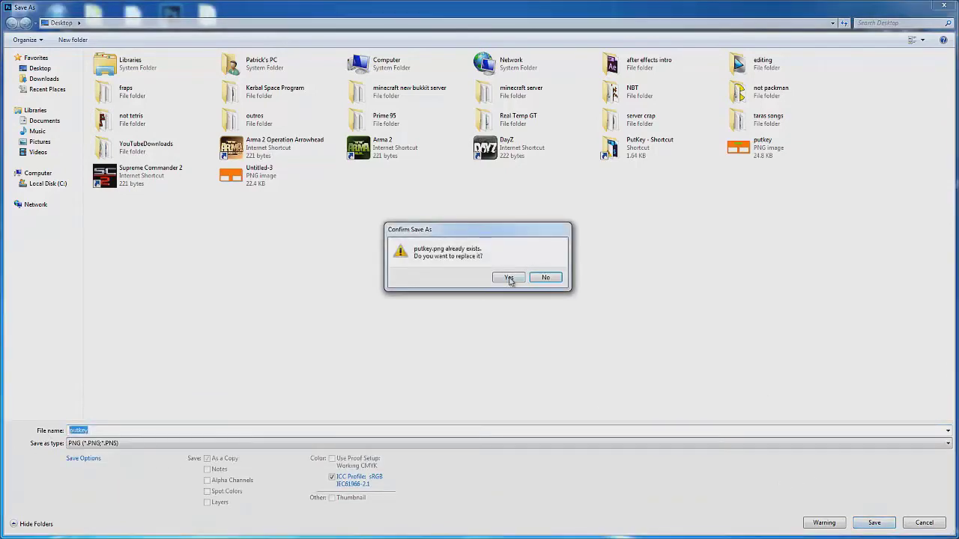
pyautogui.click(509, 278)
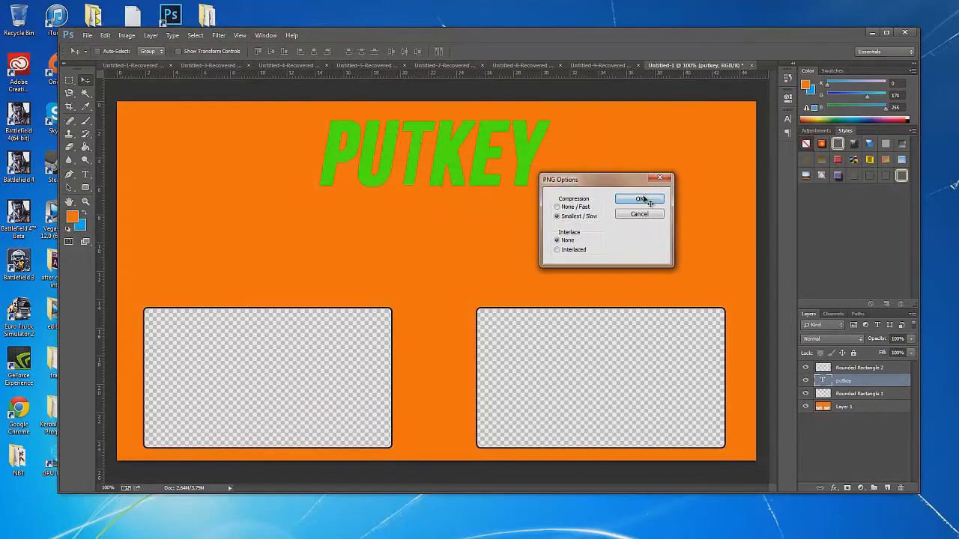
pyautogui.click(637, 199)
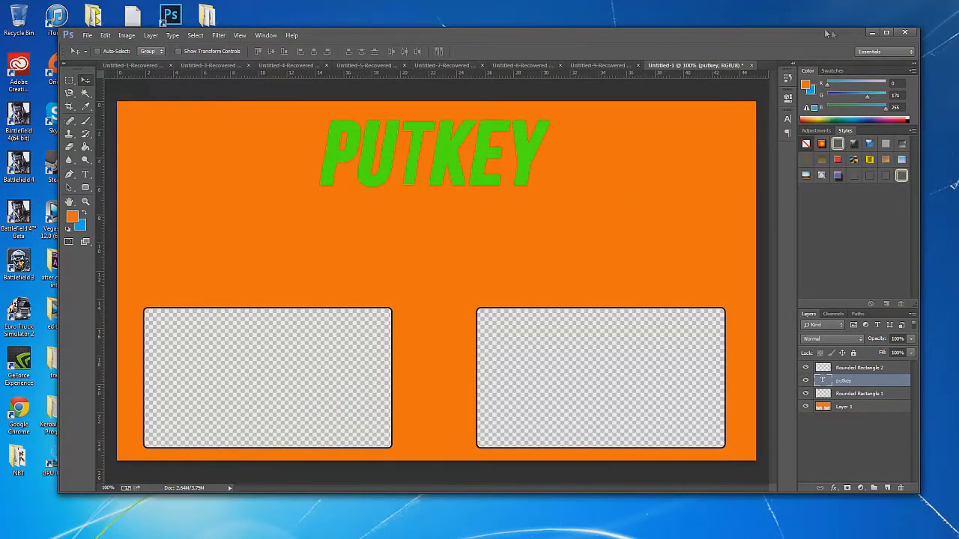
# - Switch to Vegas Pro and delete the old orange title clips on track 1
pyautogui.click(873, 35)
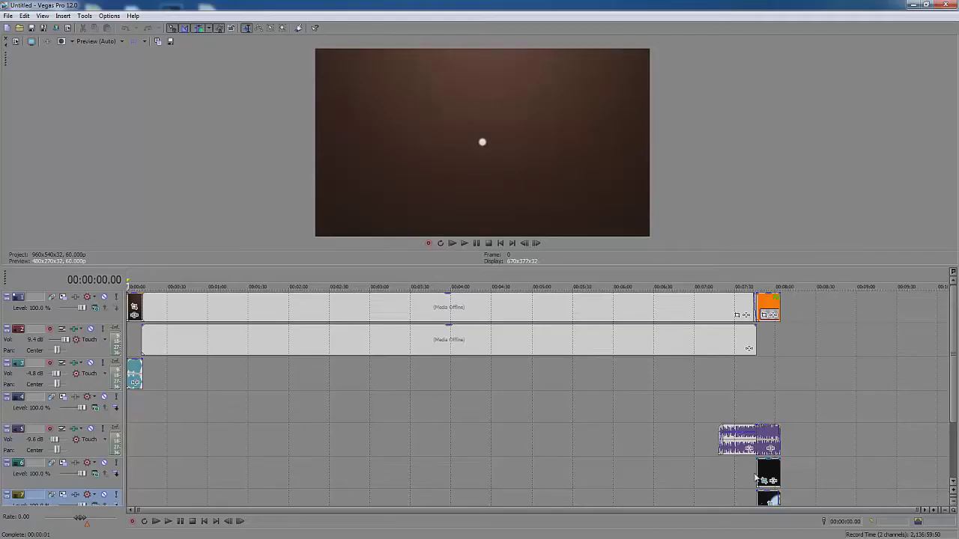
pyautogui.click(747, 485)
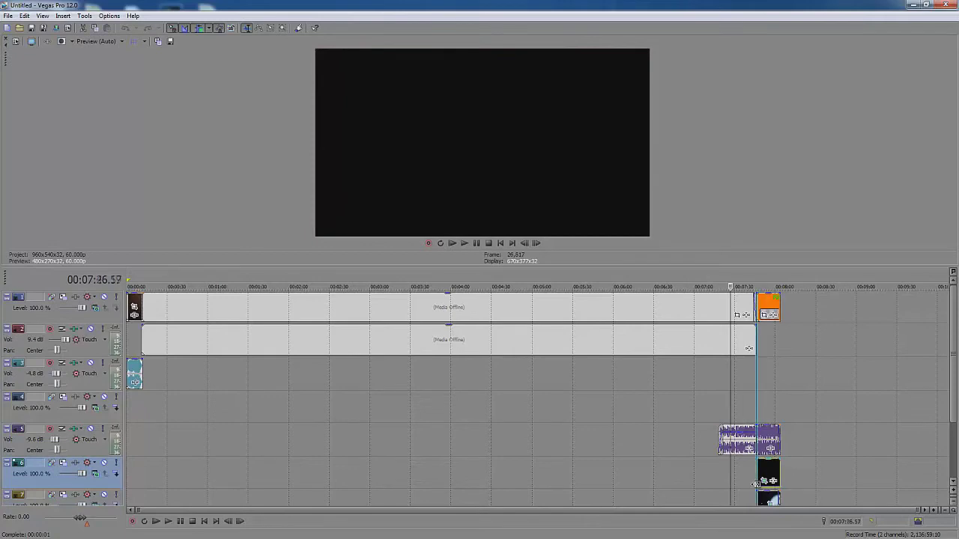
pyautogui.click(758, 464)
pyautogui.scroll(3, 785, 428)
pyautogui.scroll(-3, 785, 428)
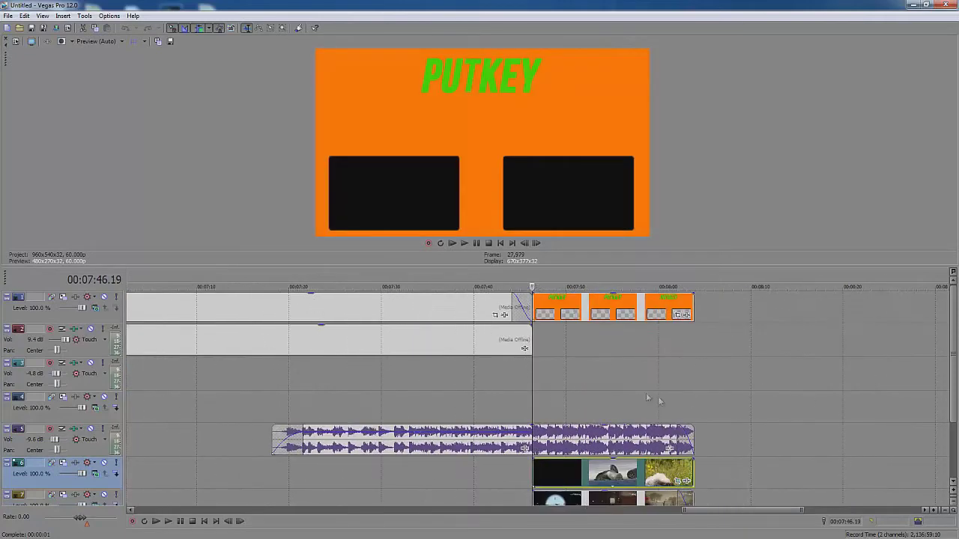
pyautogui.click(605, 307)
pyautogui.press('Delete')
# - Delete the track 6 video clip and slide the track 7 footage to end with the upper clips
pyautogui.scroll(-3, 611, 404)
pyautogui.click(562, 473)
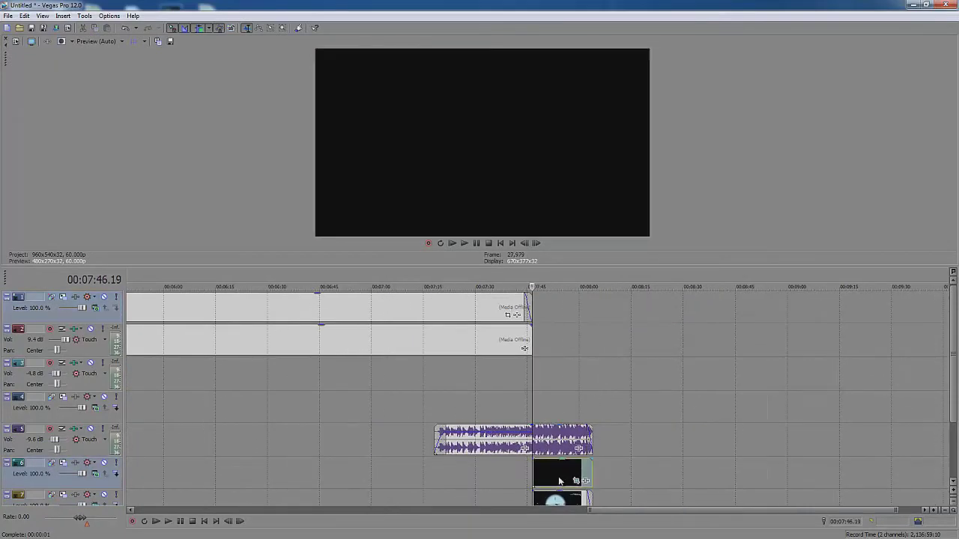
pyautogui.press('Delete')
pyautogui.scroll(4, 534, 368)
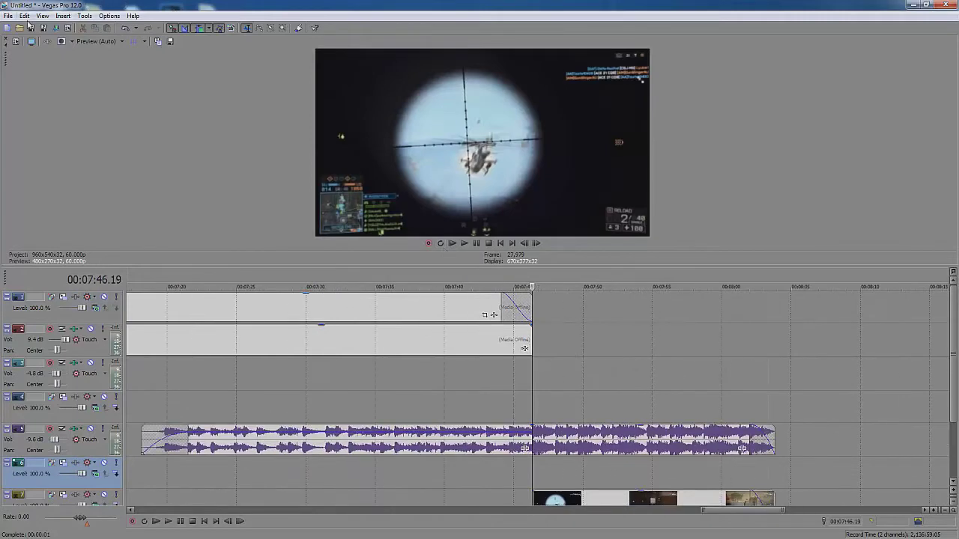
pyautogui.scroll(-3, 569, 465)
pyautogui.click(570, 501)
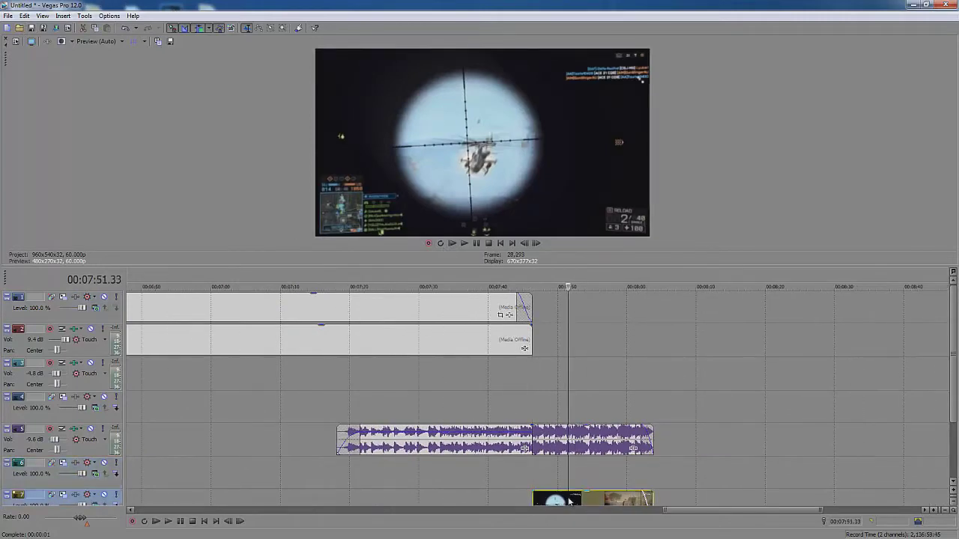
pyautogui.moveTo(569, 500); pyautogui.dragTo(447, 500)
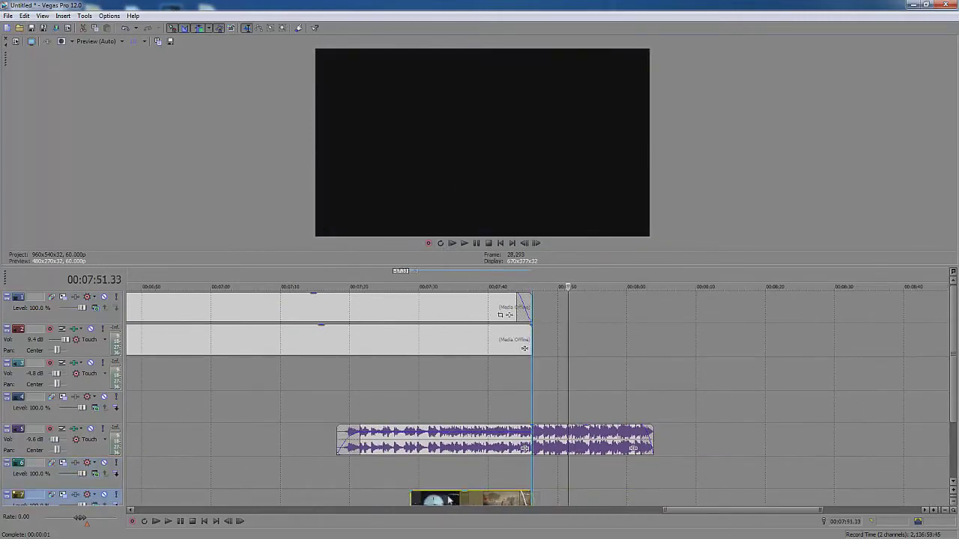
pyautogui.click(532, 363)
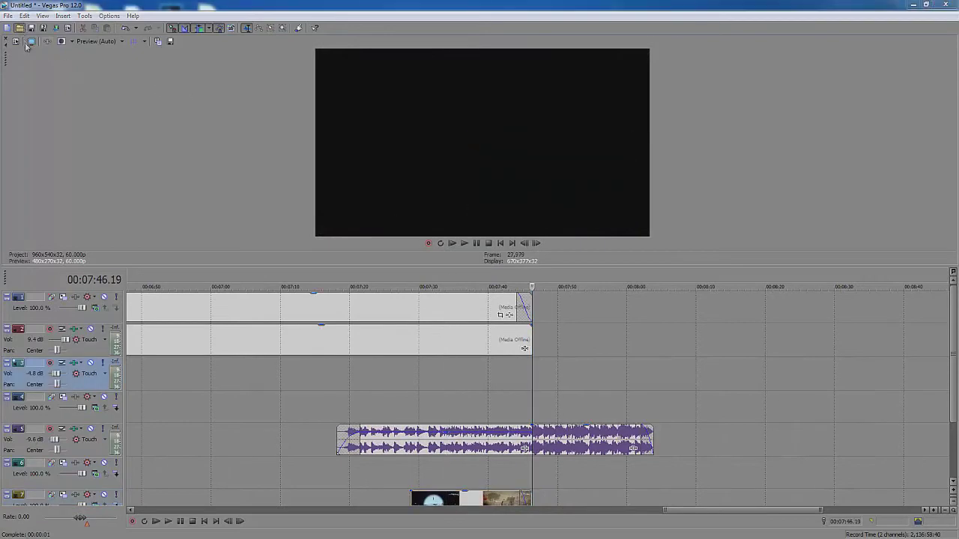
pyautogui.hotkey('ctrl', 'o')
pyautogui.click(40, 89)
pyautogui.scroll(-5, 358, 254)
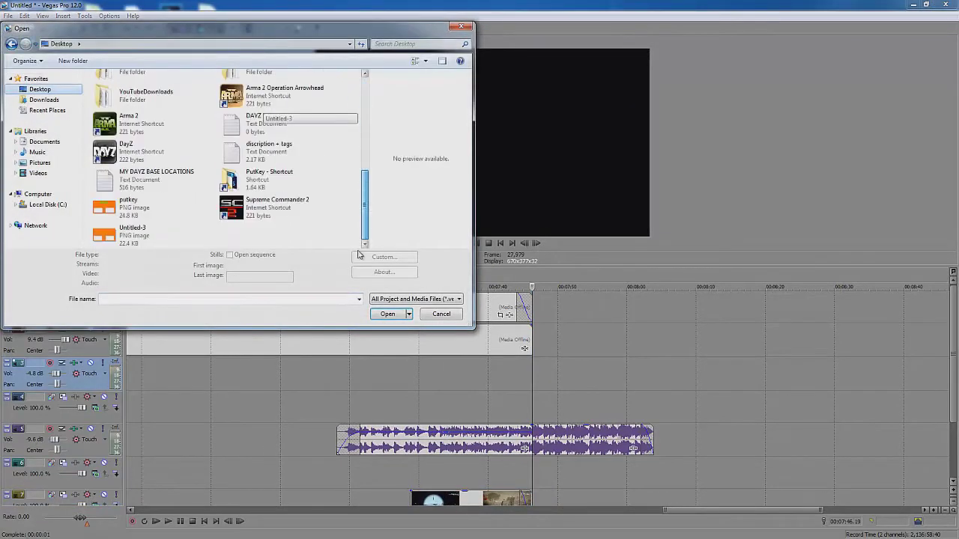
pyautogui.click(127, 206)
pyautogui.click(387, 314)
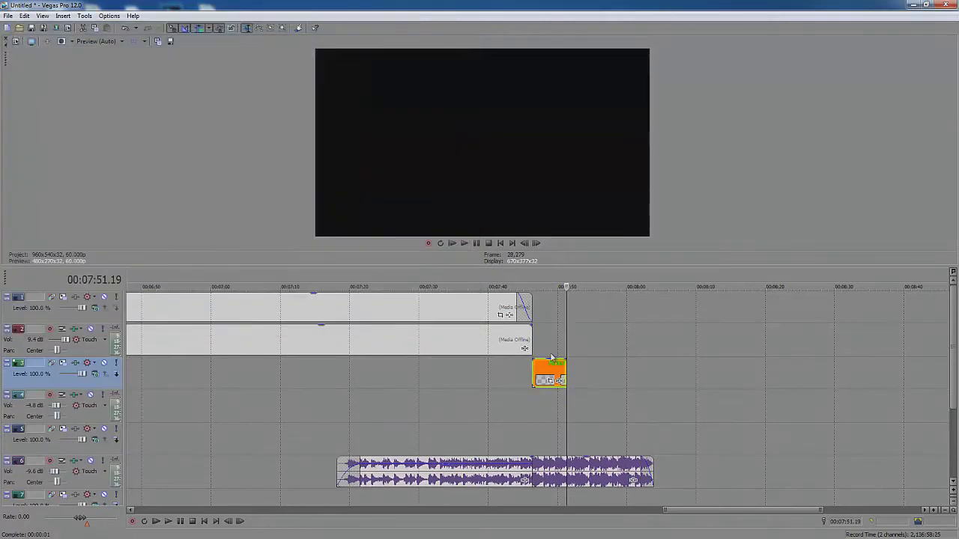
pyautogui.moveTo(551, 363)
pyautogui.mouseDown()
pyautogui.moveTo(551, 309)
pyautogui.moveTo(659, 315)
pyautogui.mouseUp()
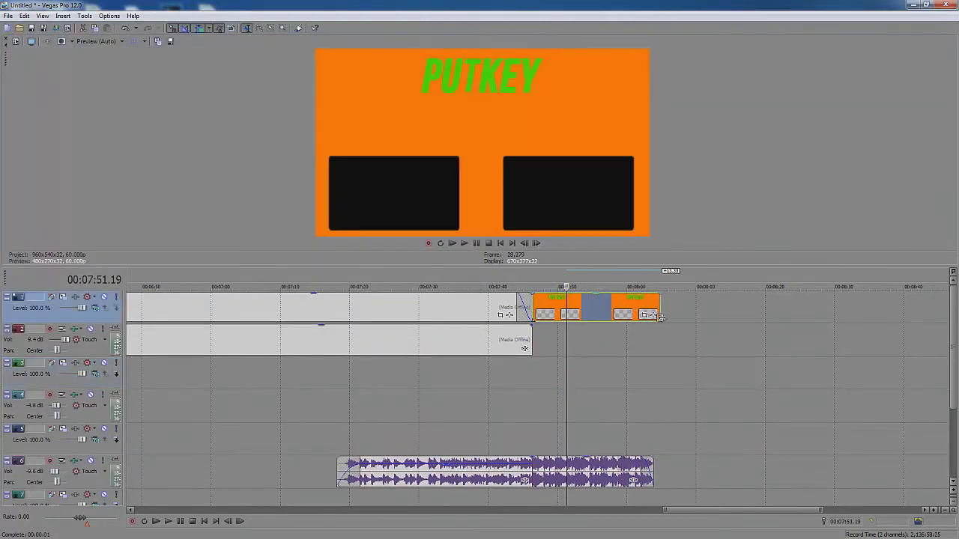
pyautogui.press('End')
pyautogui.scroll(-3, 567, 383)
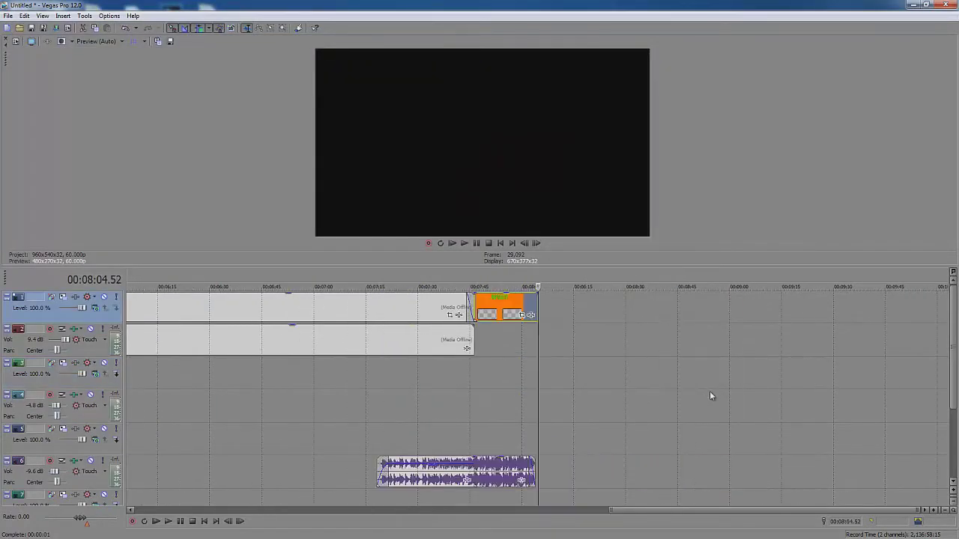
pyautogui.scroll(1, 419, 302)
pyautogui.click(470, 348)
pyautogui.click(454, 358)
pyautogui.press('space')
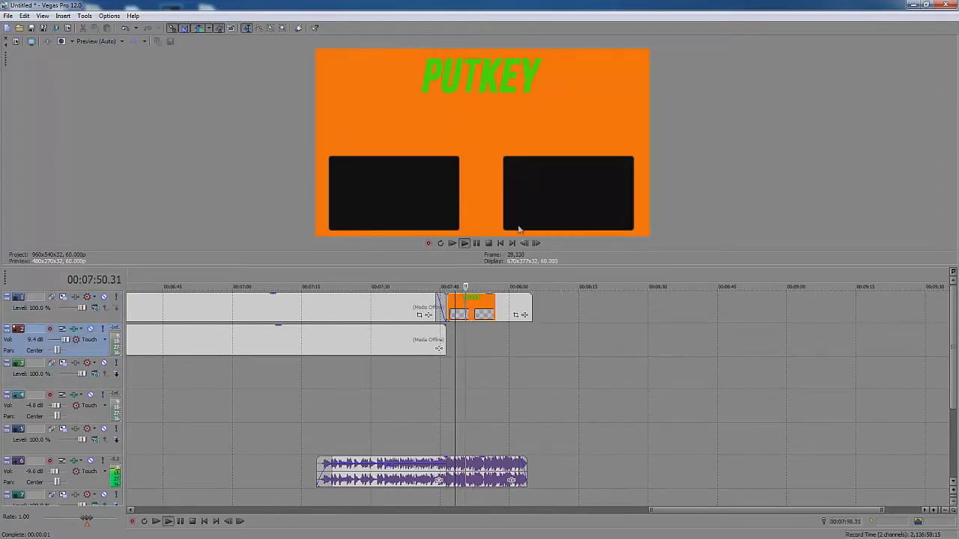
pyautogui.press('space')
pyautogui.click(447, 364)
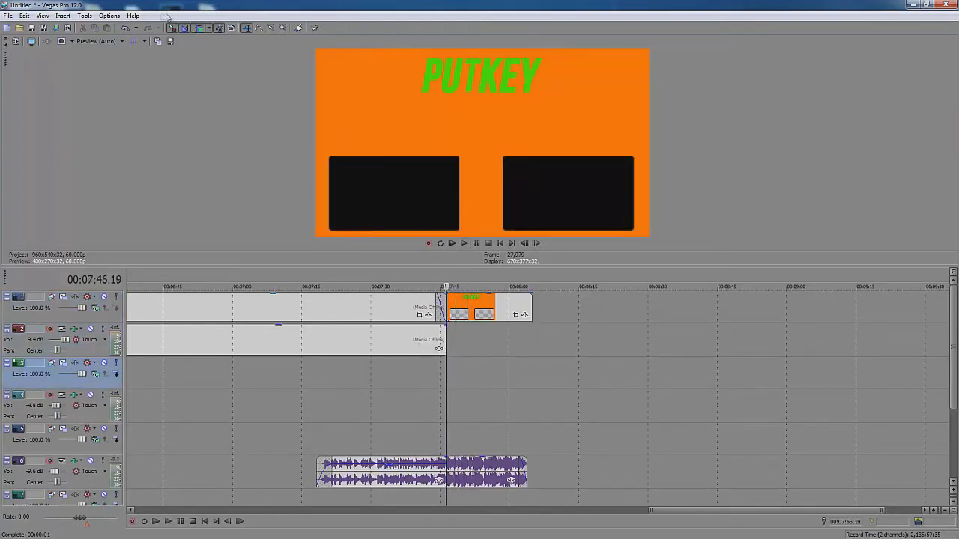
# - Import the Wildlife sample video and delete its audio track
pyautogui.click(18, 30)
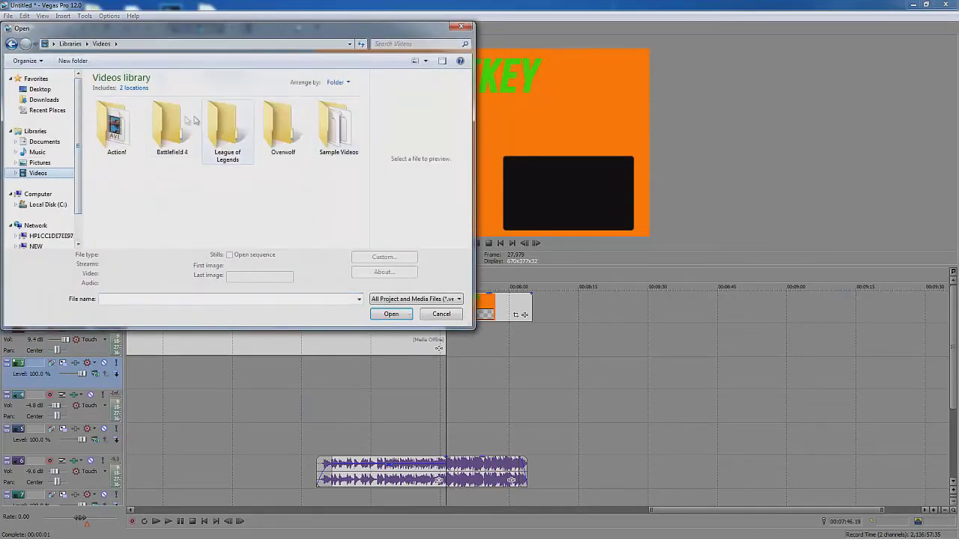
pyautogui.doubleClick(326, 141)
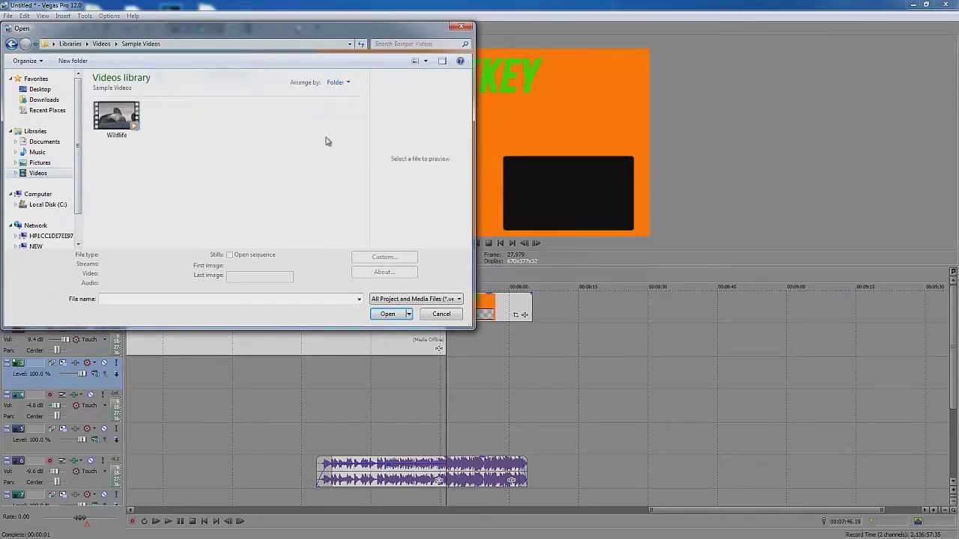
pyautogui.click(116, 124)
pyautogui.click(386, 314)
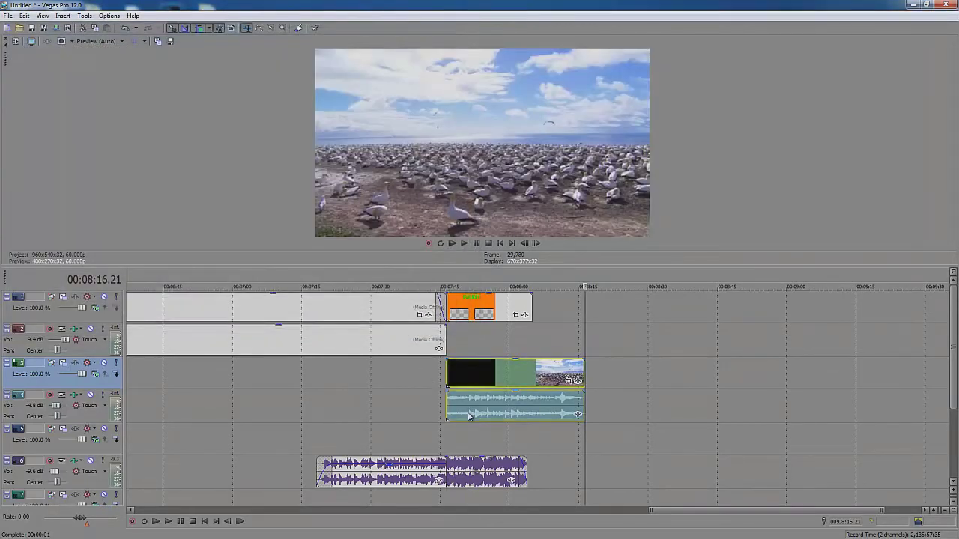
pyautogui.click(468, 416)
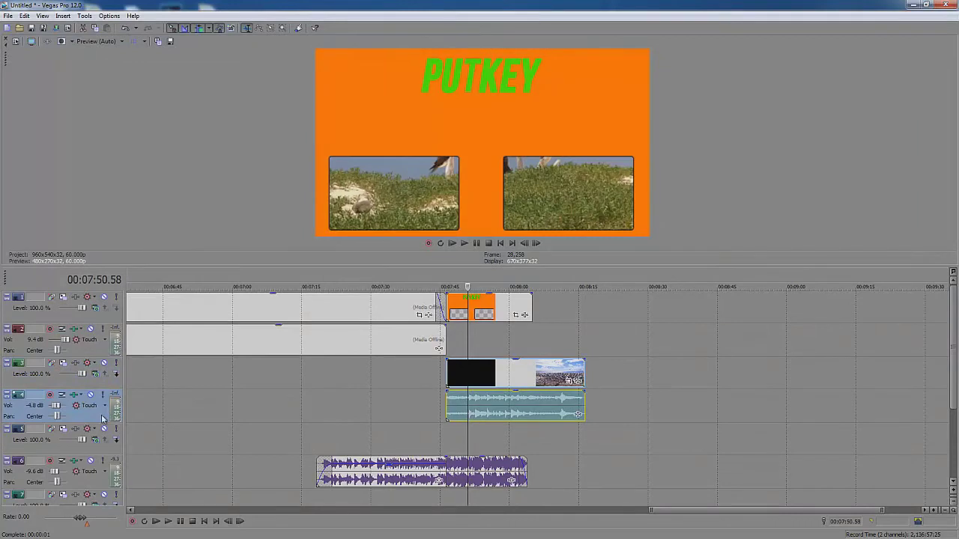
pyautogui.press('Delete')
# - Play the outro to check the horse footage shows through both PUTKEY windows
pyautogui.click(438, 404)
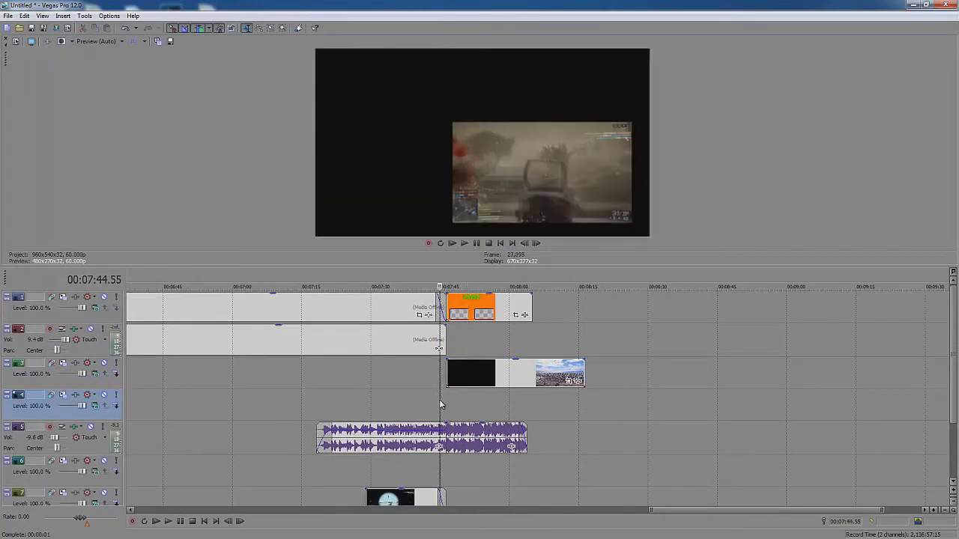
pyautogui.click(448, 409)
pyautogui.press('space')
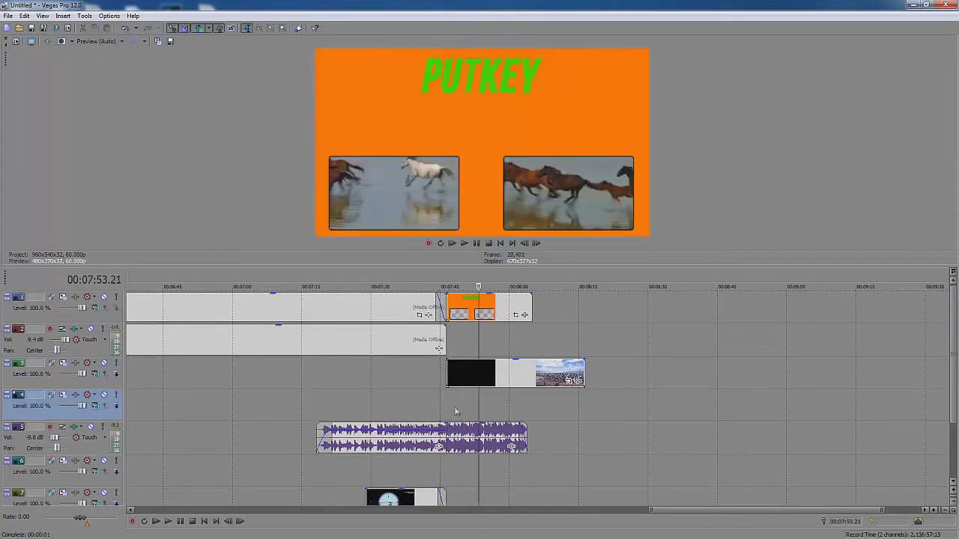
pyautogui.scroll(3, 472, 412)
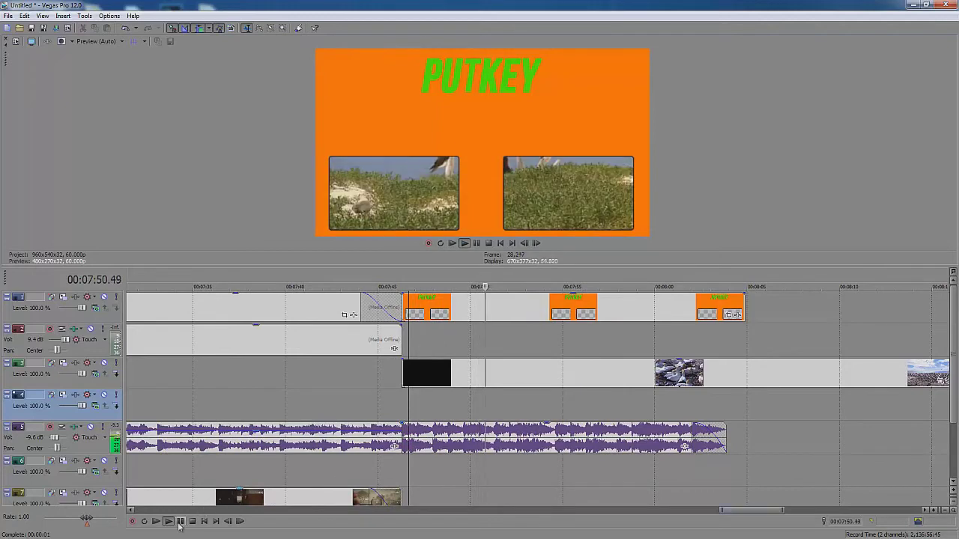
pyautogui.press('space')
pyautogui.scroll(3, 436, 391)
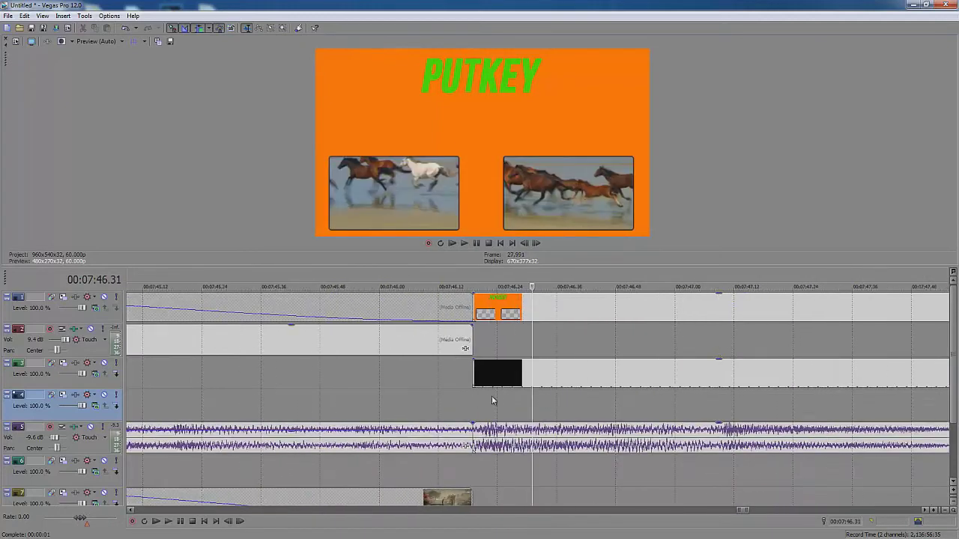
pyautogui.click(495, 401)
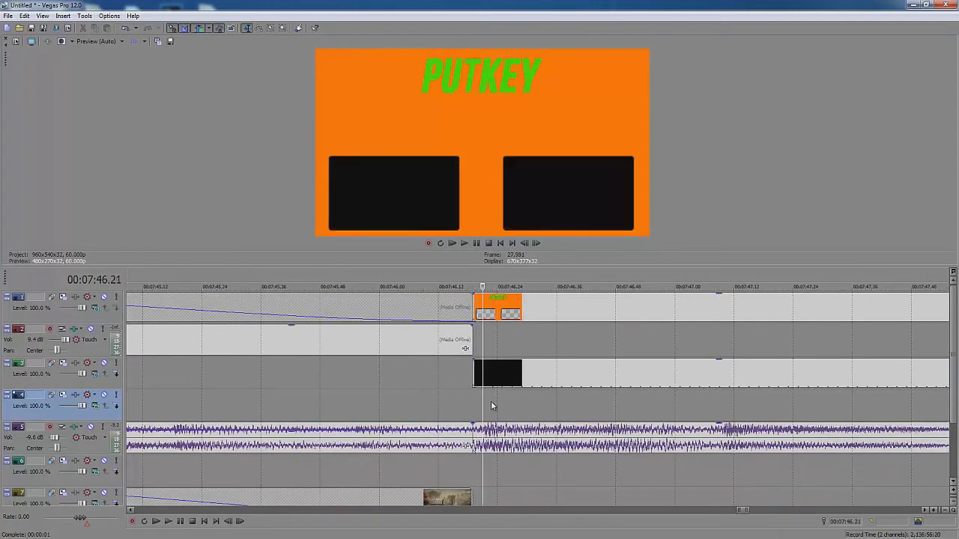
pyautogui.scroll(-5, 597, 389)
pyautogui.scroll(-5, 599, 390)
pyautogui.scroll(-5, 645, 397)
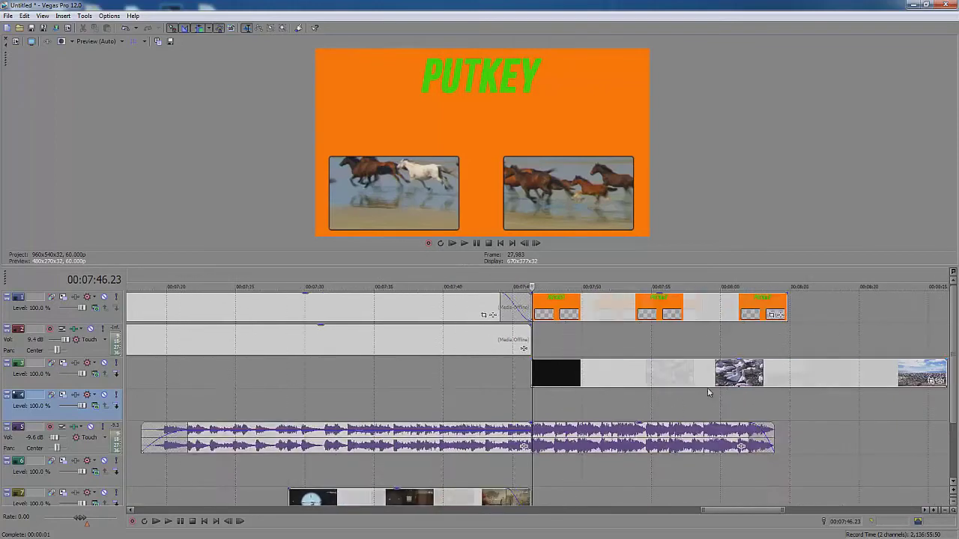
pyautogui.scroll(-3, 709, 389)
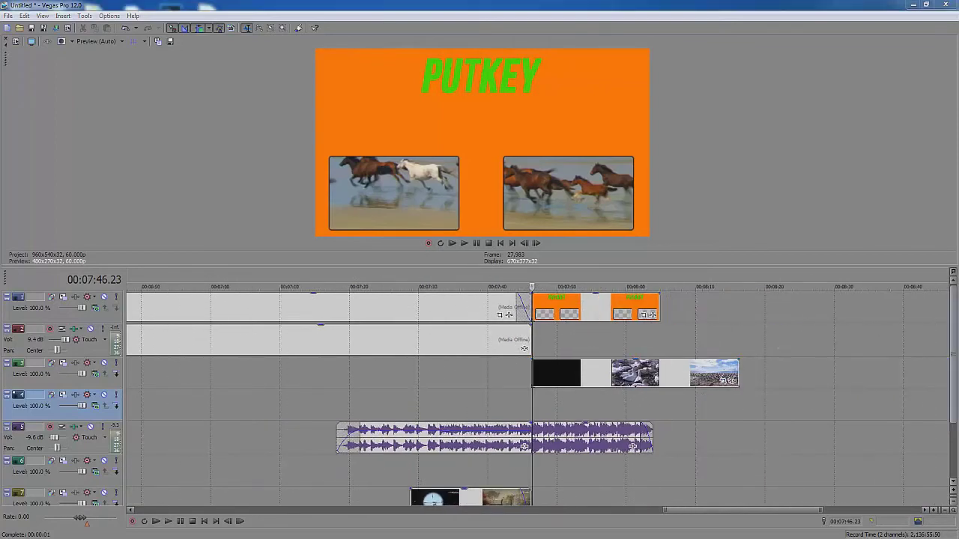
# - In Pan/Crop, drag and resize the Wildlife frame into the left window, leaving the right black
pyautogui.moveTo(674, 133)
pyautogui.mouseDown()
pyautogui.moveTo(215, 223)
pyautogui.moveTo(196, 254)
pyautogui.mouseUp()
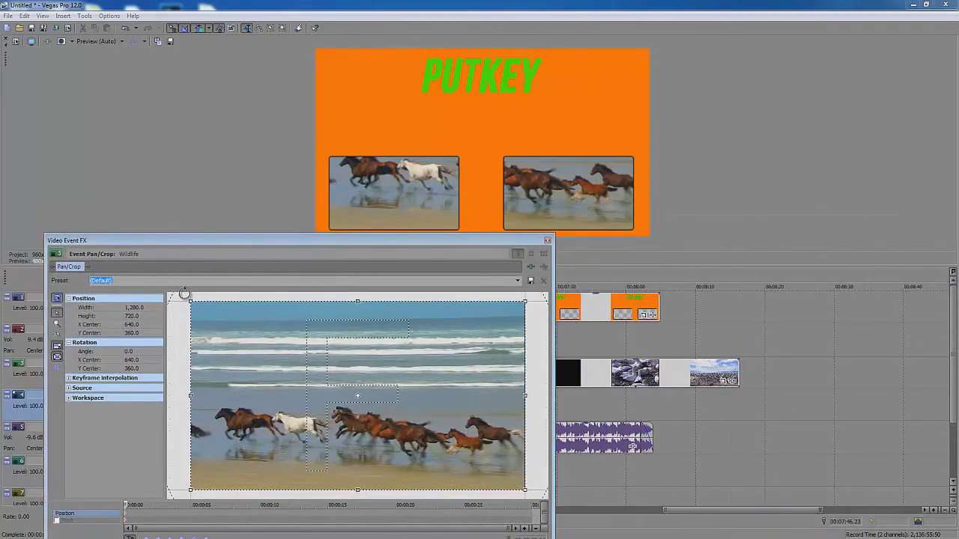
pyautogui.scroll(-5, 198, 319)
pyautogui.moveTo(284, 355)
pyautogui.mouseDown()
pyautogui.moveTo(330, 387)
pyautogui.moveTo(321, 359)
pyautogui.moveTo(242, 304)
pyautogui.moveTo(364, 365)
pyautogui.mouseUp()
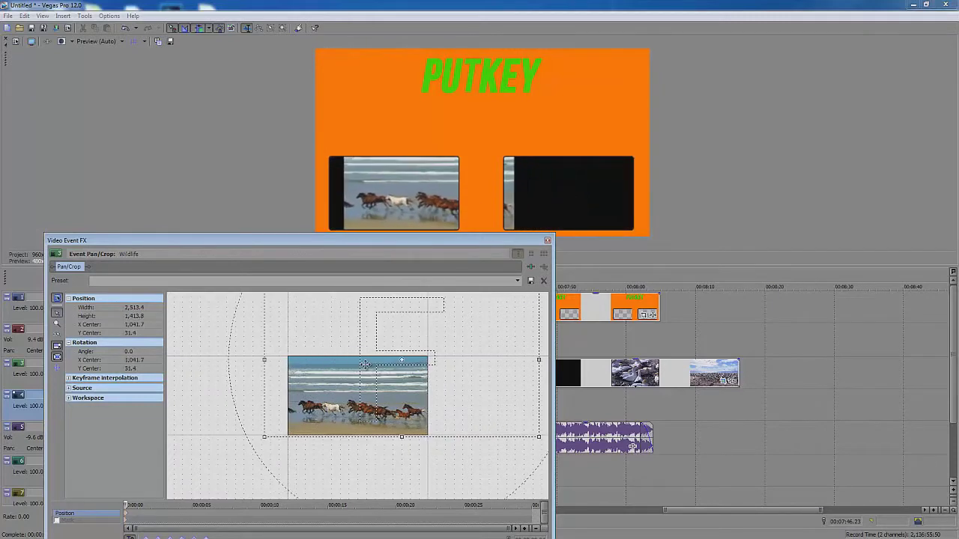
pyautogui.scroll(-1, 293, 326)
pyautogui.scroll(-1, 293, 317)
pyautogui.moveTo(284, 310)
pyautogui.mouseDown()
pyautogui.moveTo(342, 341)
pyautogui.moveTo(368, 332)
pyautogui.mouseUp()
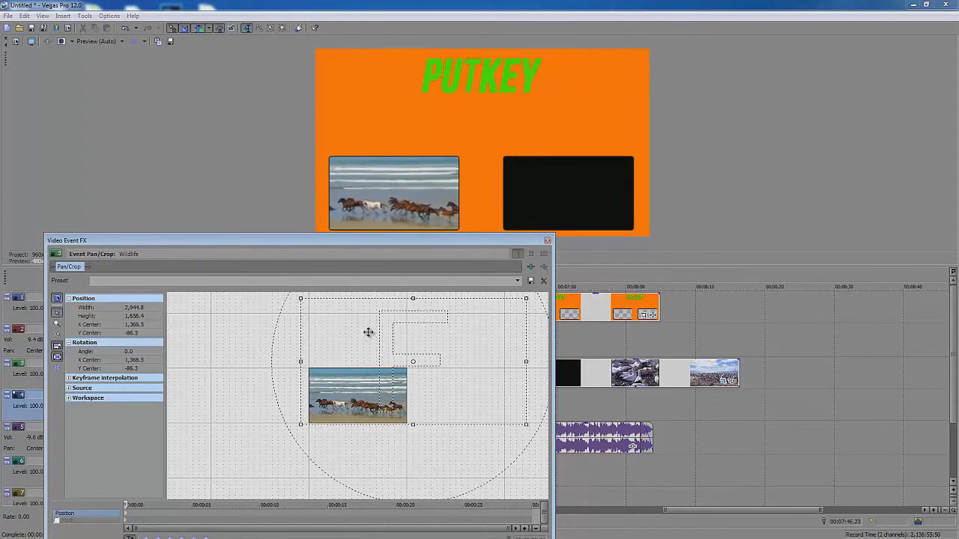
pyautogui.click(548, 241)
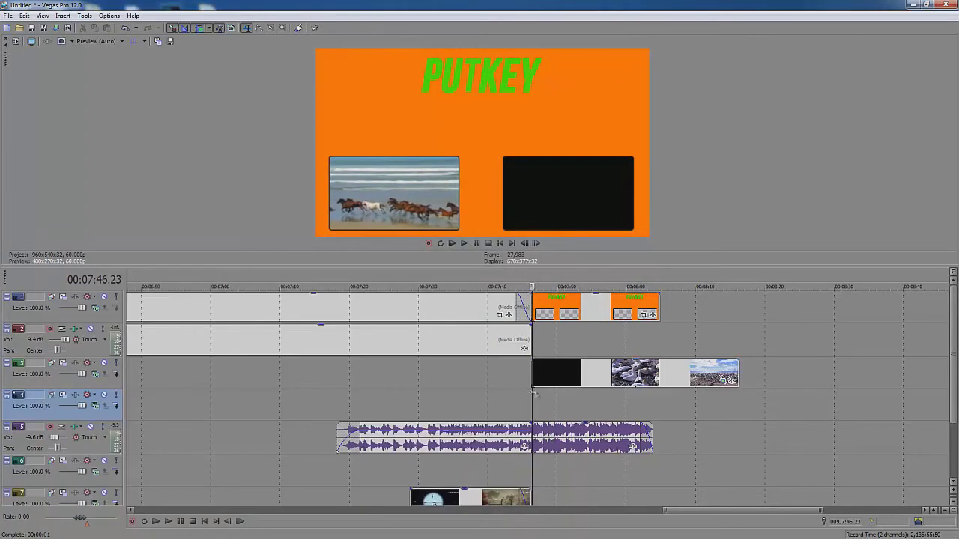
# - Trim the Wildlife event's right edge to the outro's end and play it back
pyautogui.click(531, 398)
pyautogui.scroll(3, 533, 401)
pyautogui.scroll(2, 577, 396)
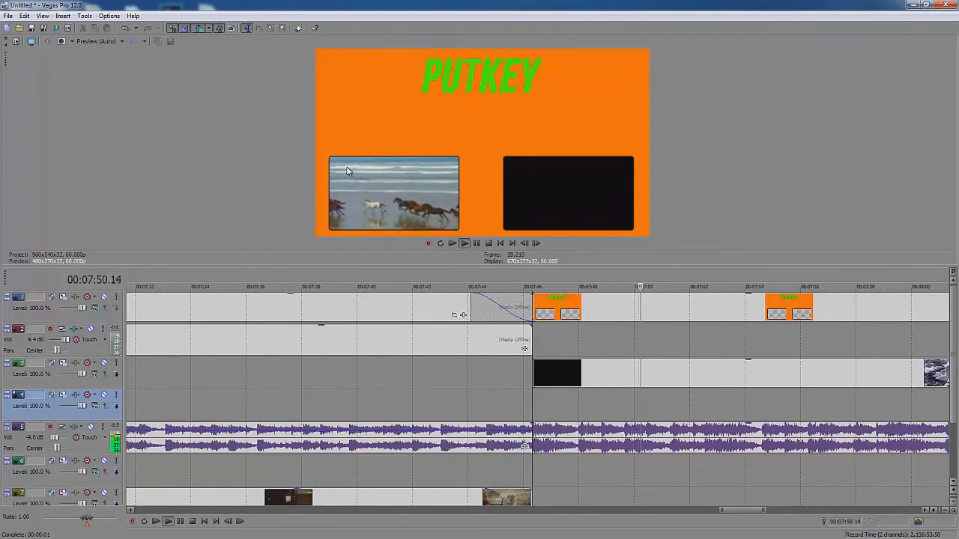
pyautogui.scroll(-2, 525, 338)
pyautogui.scroll(-3, 497, 404)
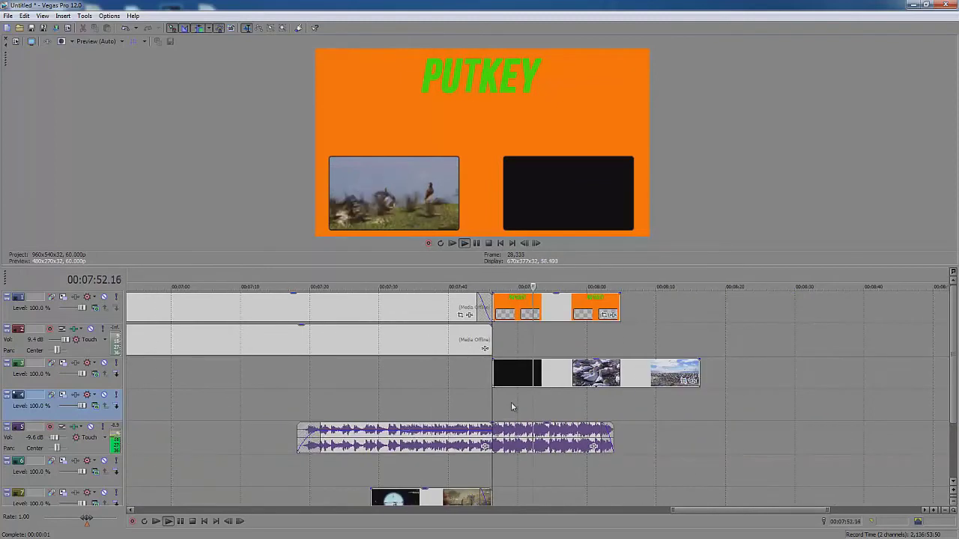
pyautogui.scroll(3, 611, 368)
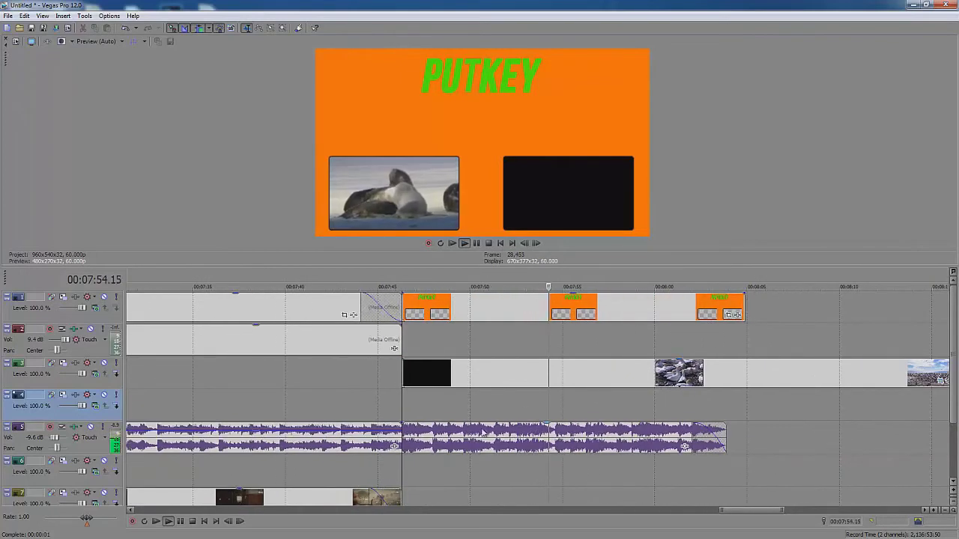
pyautogui.scroll(-2, 483, 433)
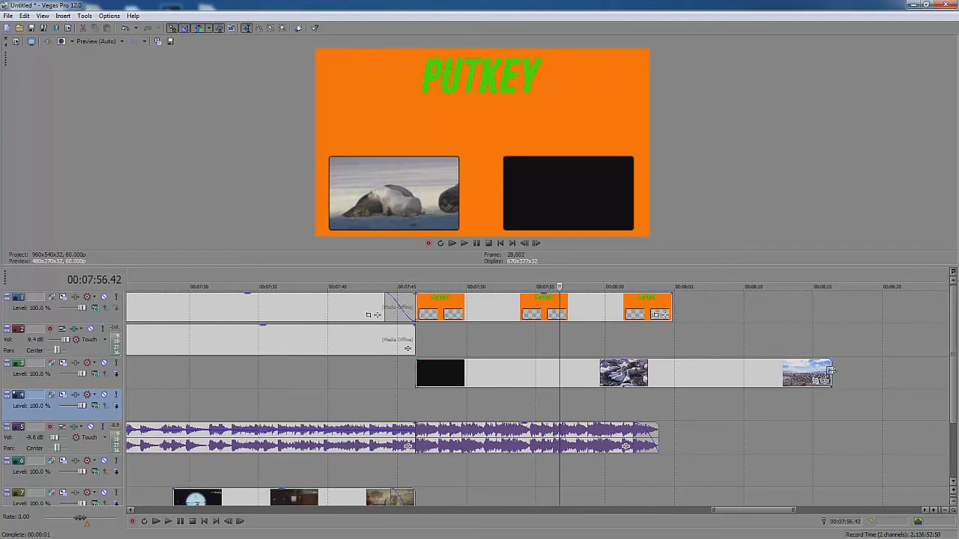
pyautogui.moveTo(830, 370); pyautogui.dragTo(658, 380)
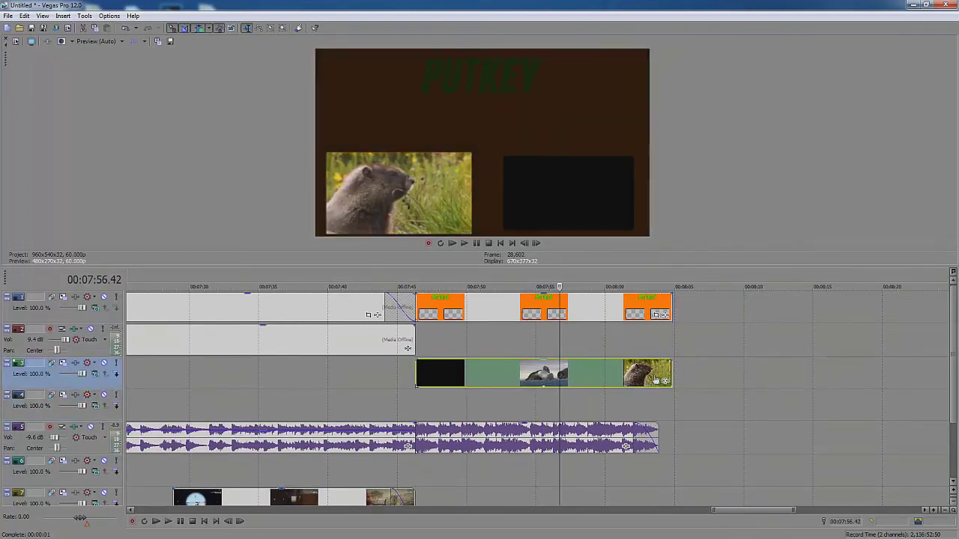
pyautogui.click(657, 401)
pyautogui.click(587, 405)
pyautogui.press('space')
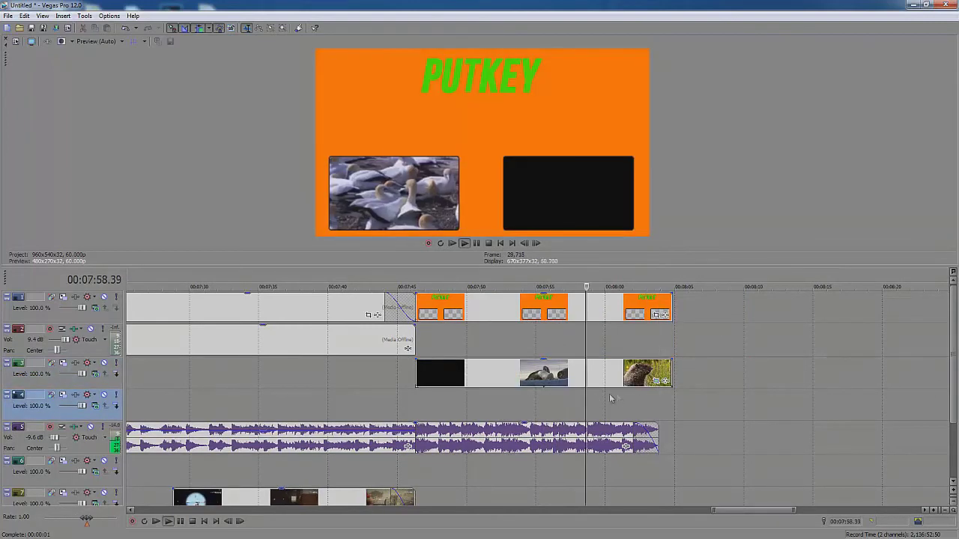